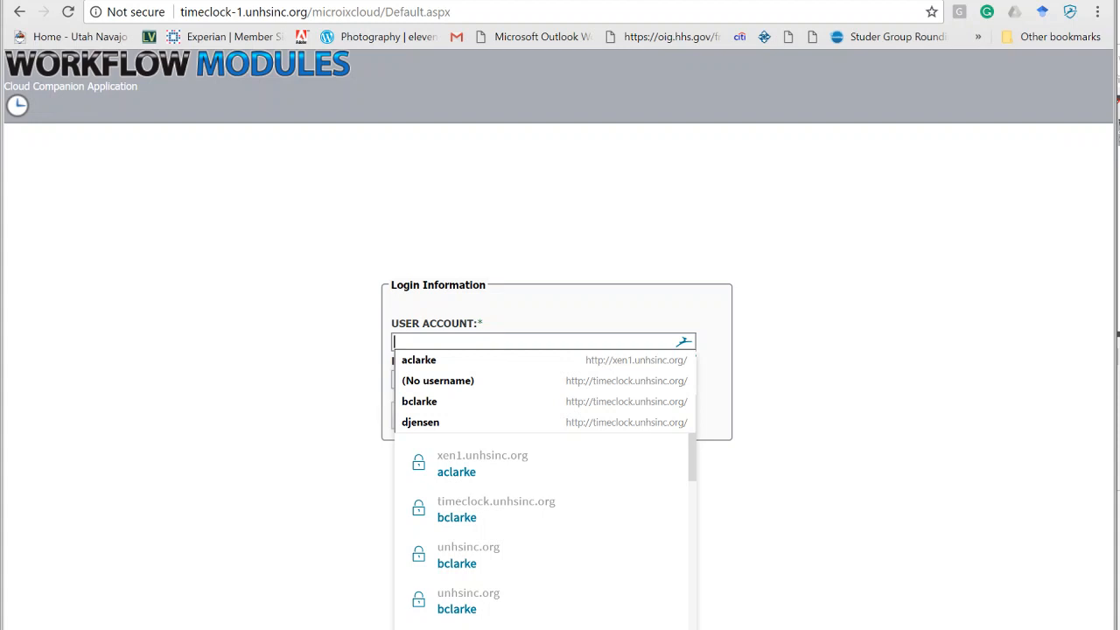
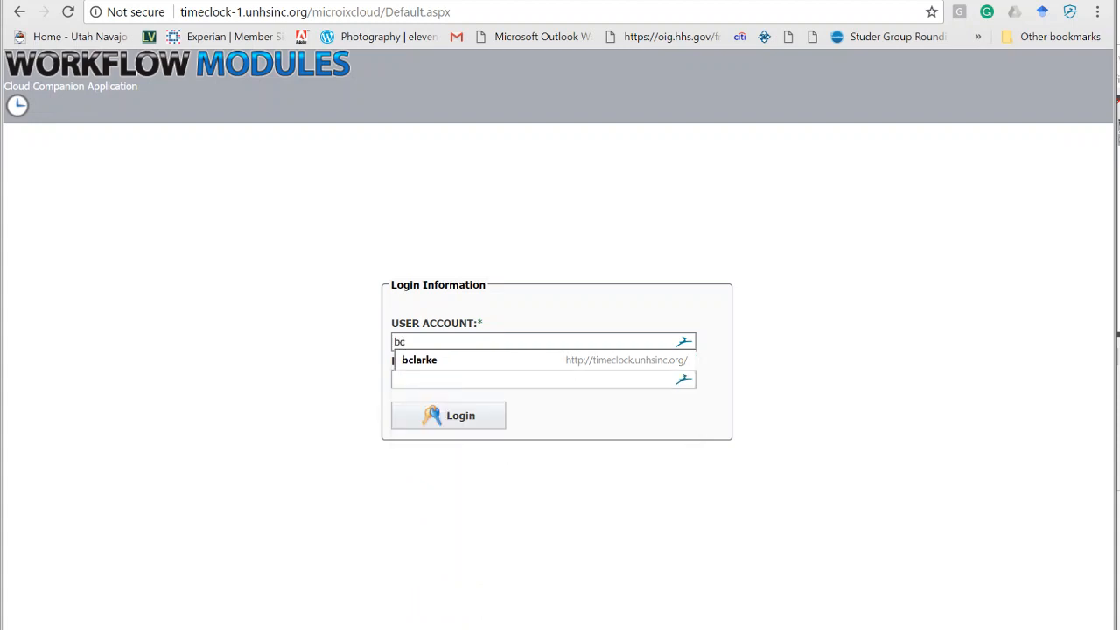
Fill in the user account and the saved account password, then attempt to log in and dismiss the error.
click(571, 361)
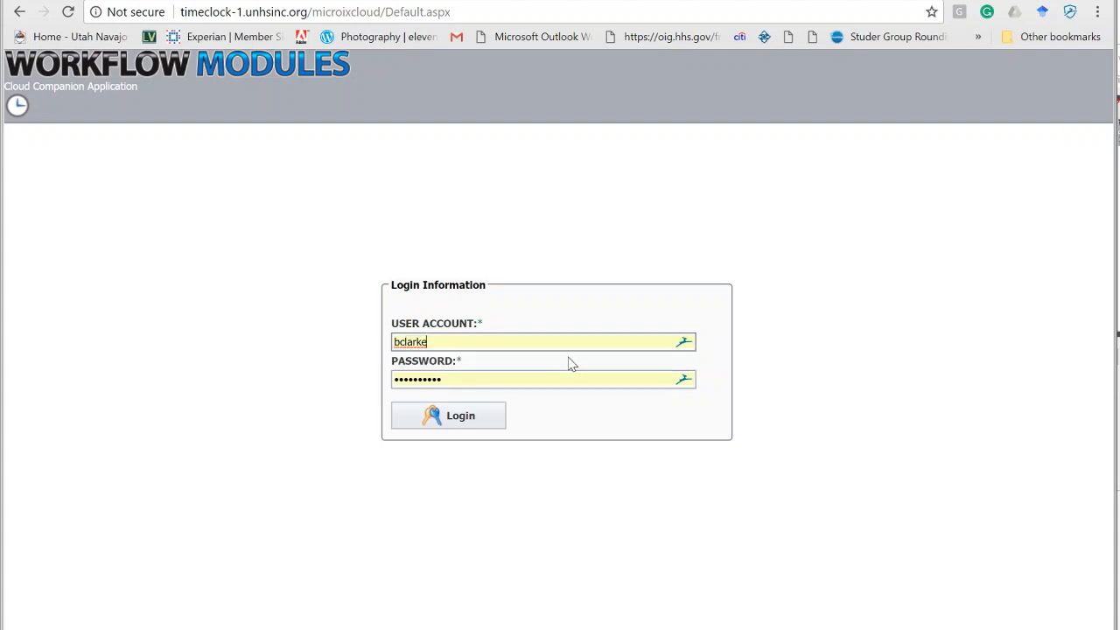
click(448, 376)
click(490, 380)
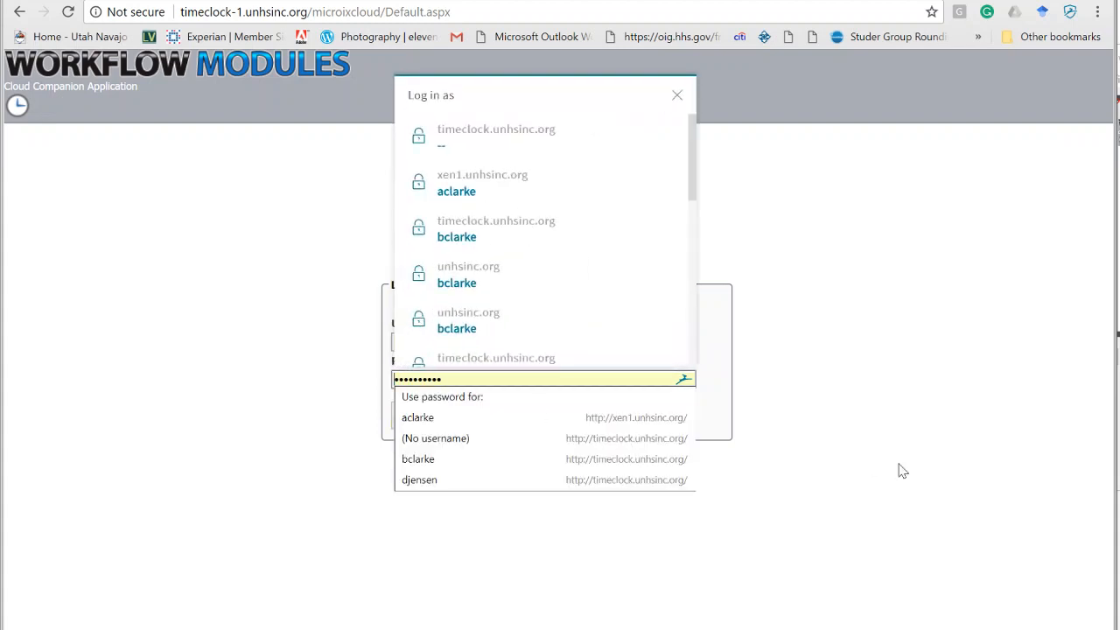
click(494, 227)
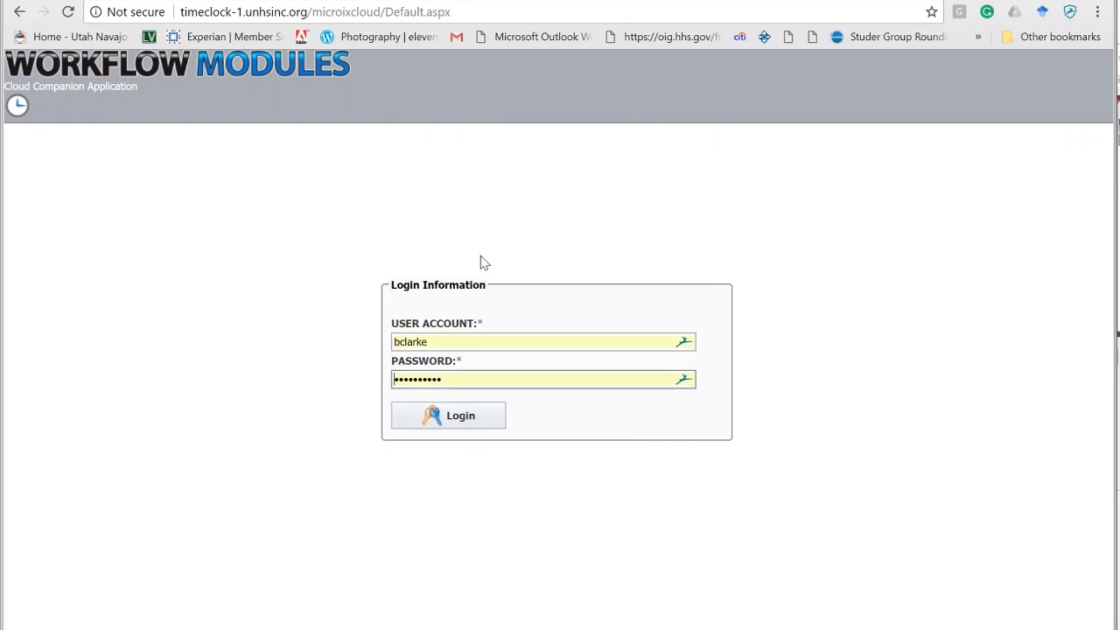
click(444, 417)
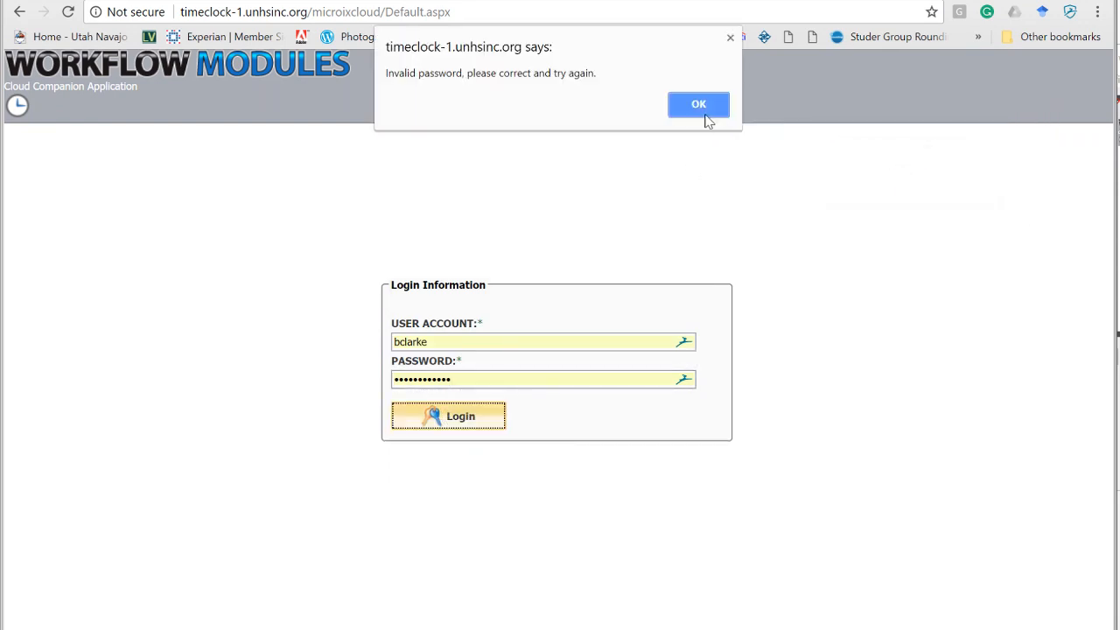
click(713, 106)
Re-enter the account password, log in, and dismiss the password manager's replace prompt.
click(468, 378)
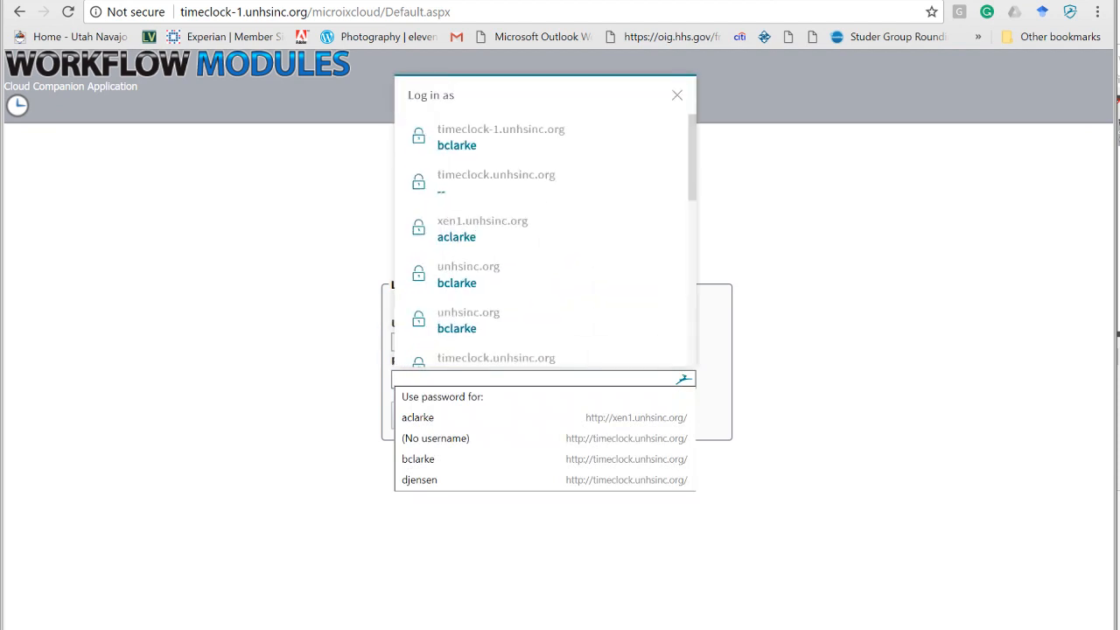
text(••••••••)
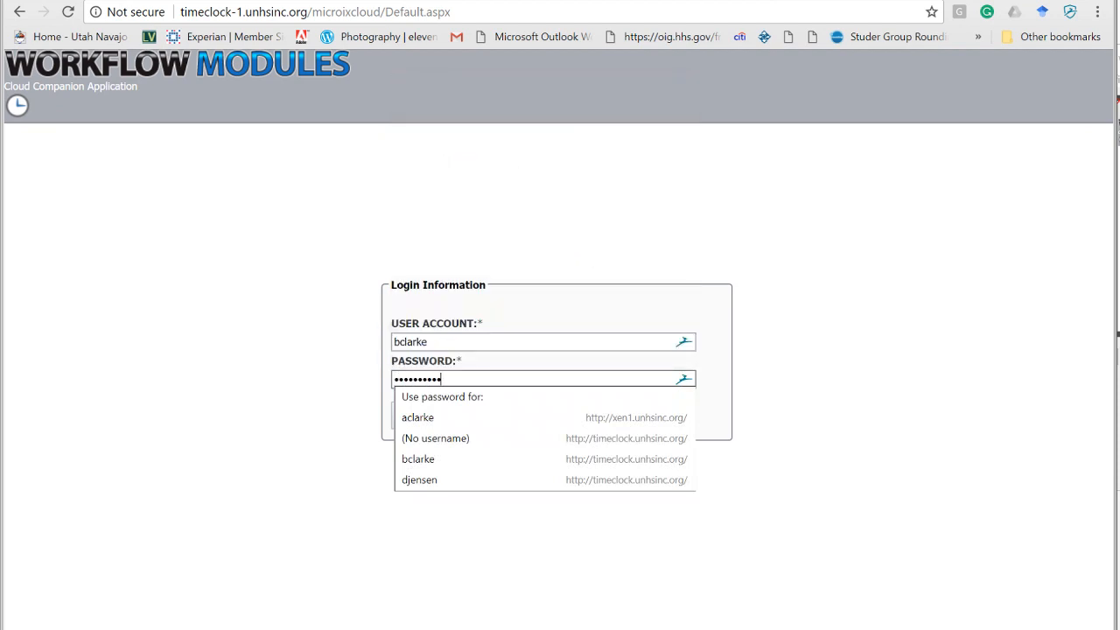
key(Return)
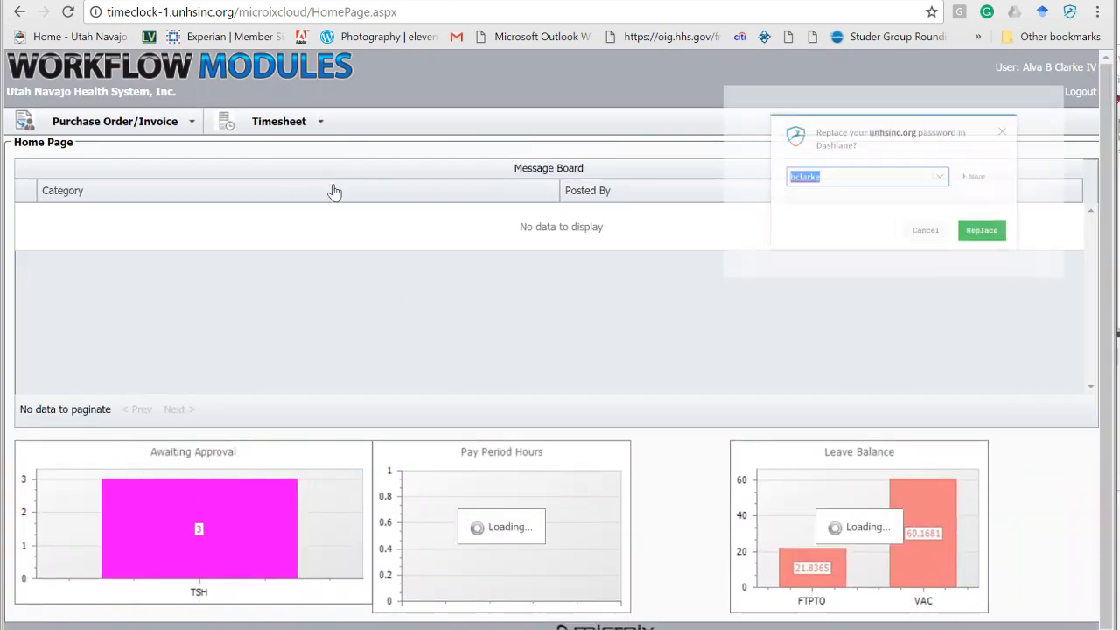
click(1009, 246)
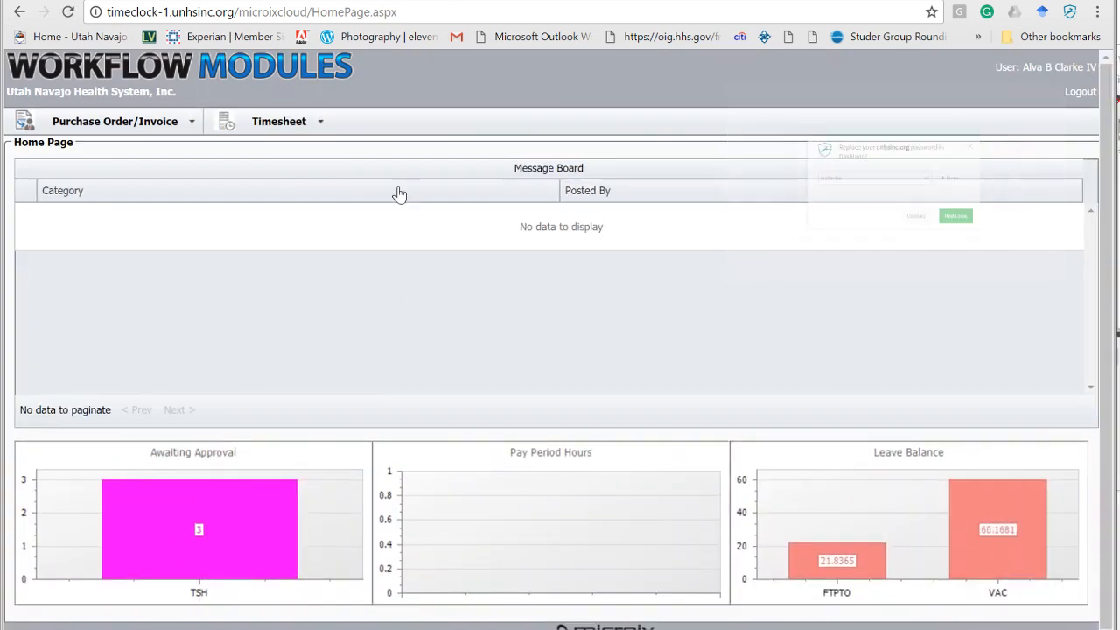
Open the Approve Leave page from the Timesheet approver options.
mouse_move(315, 125)
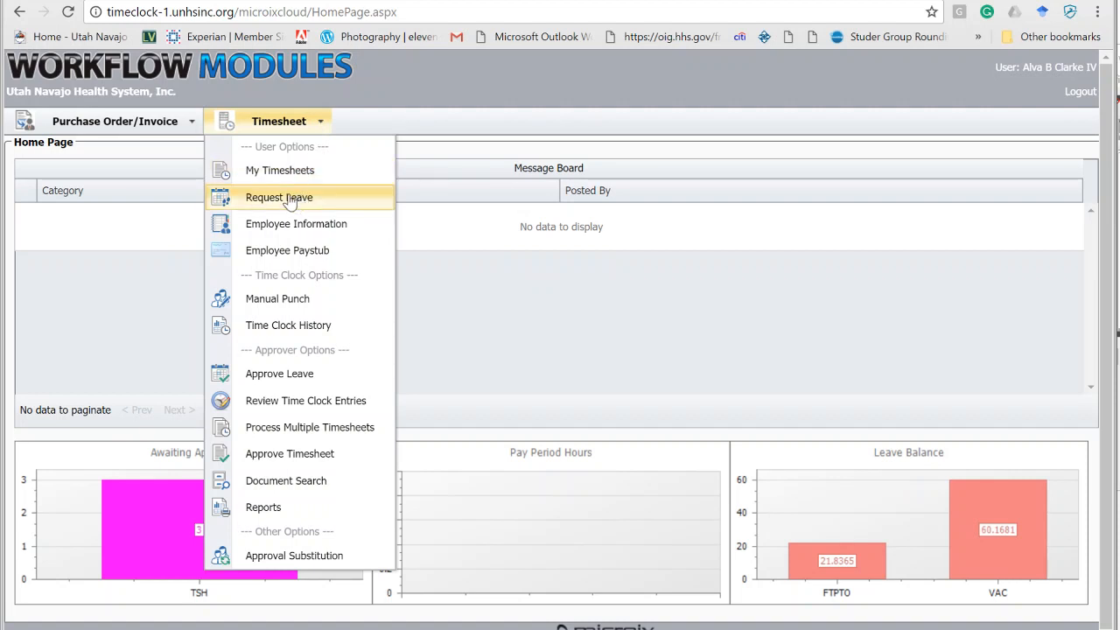
mouse_move(162, 525)
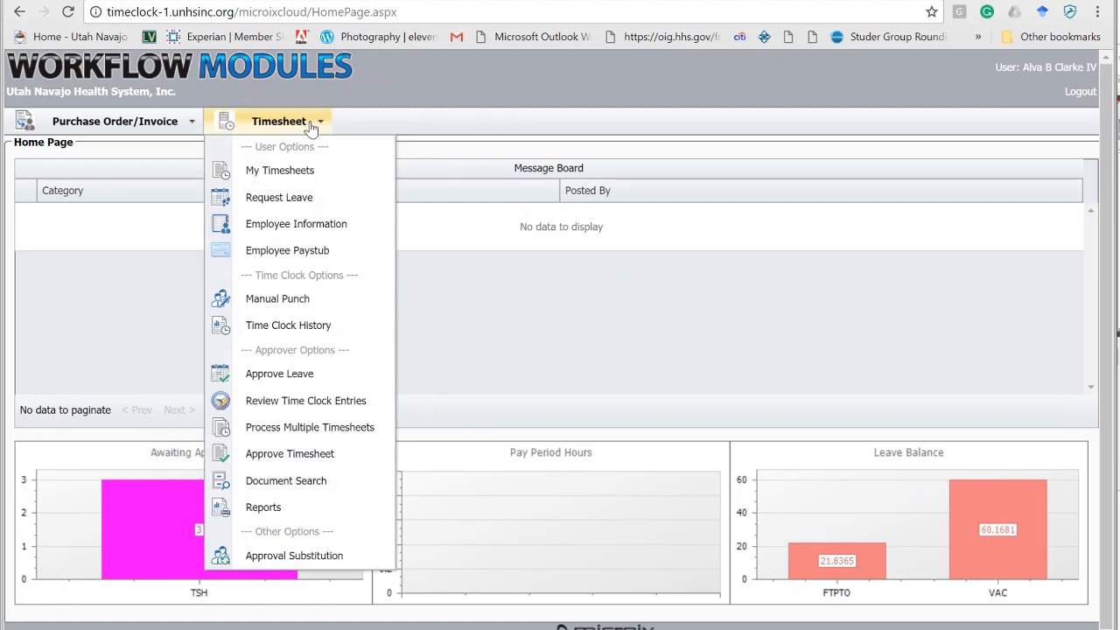
click(289, 374)
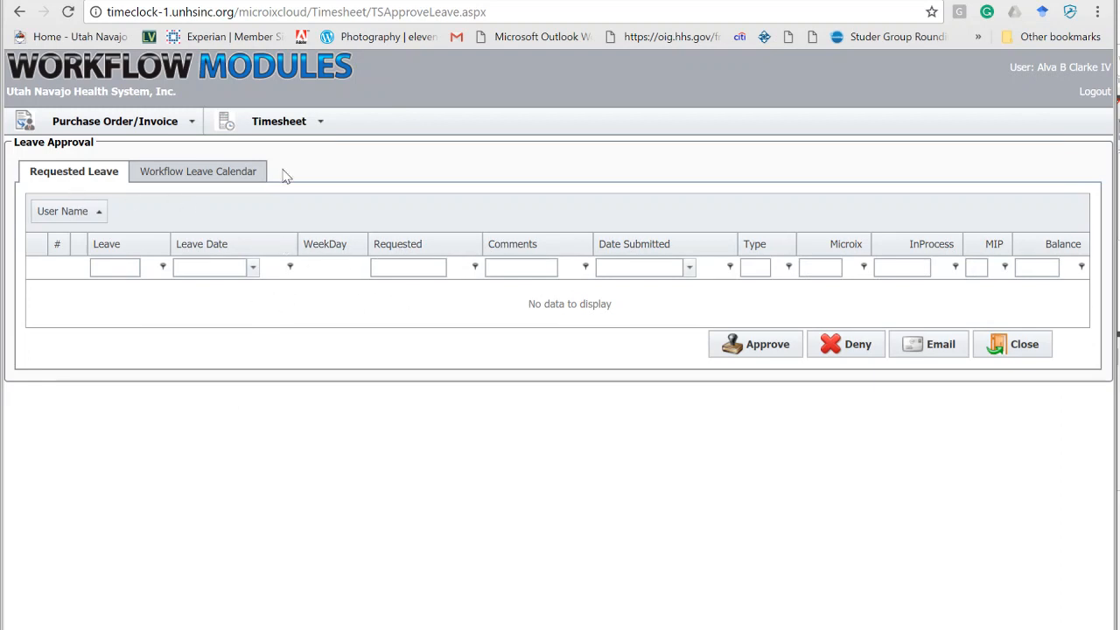
Open the Review Time Clock Entries page.
click(306, 120)
mouse_move(318, 133)
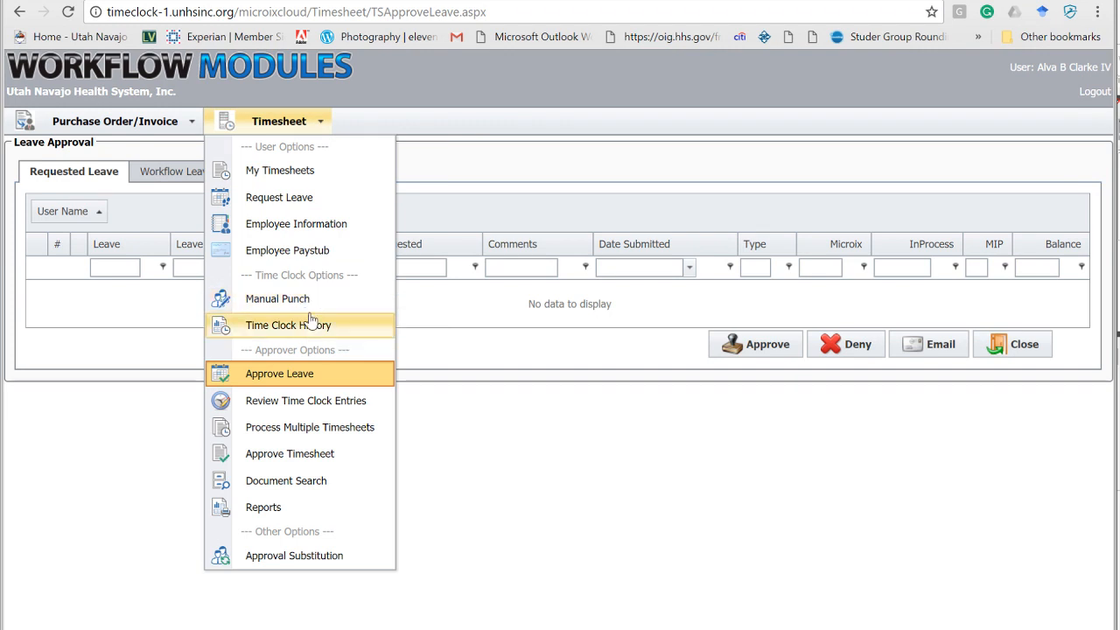
click(353, 403)
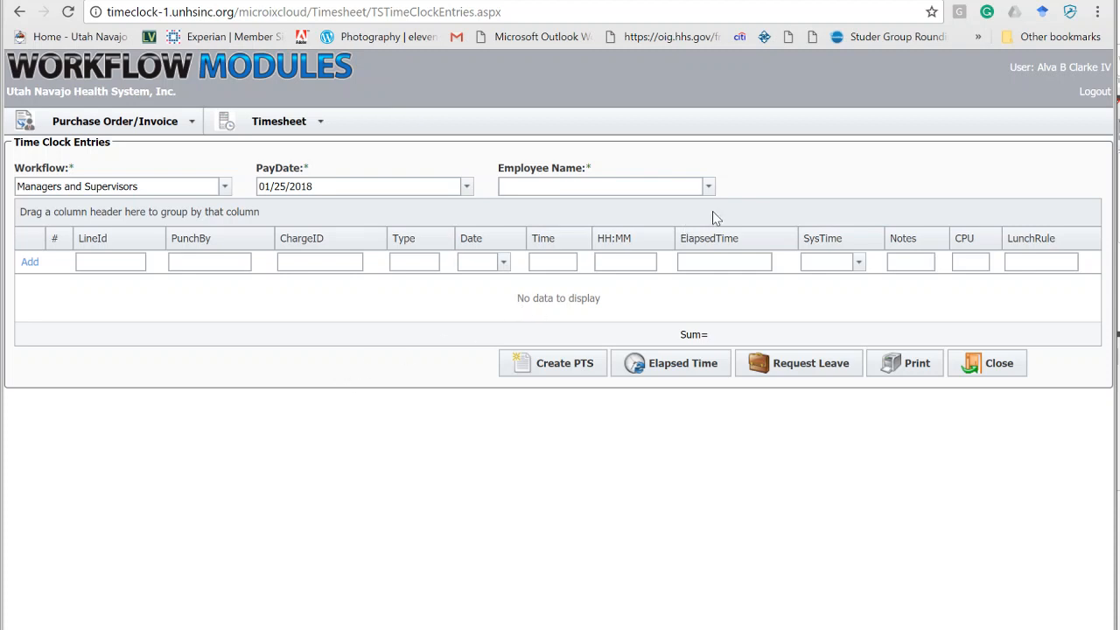
Load the time clock entries of an employee in the Managers and Supervisors workflow for paydate 01/25/2018.
click(225, 187)
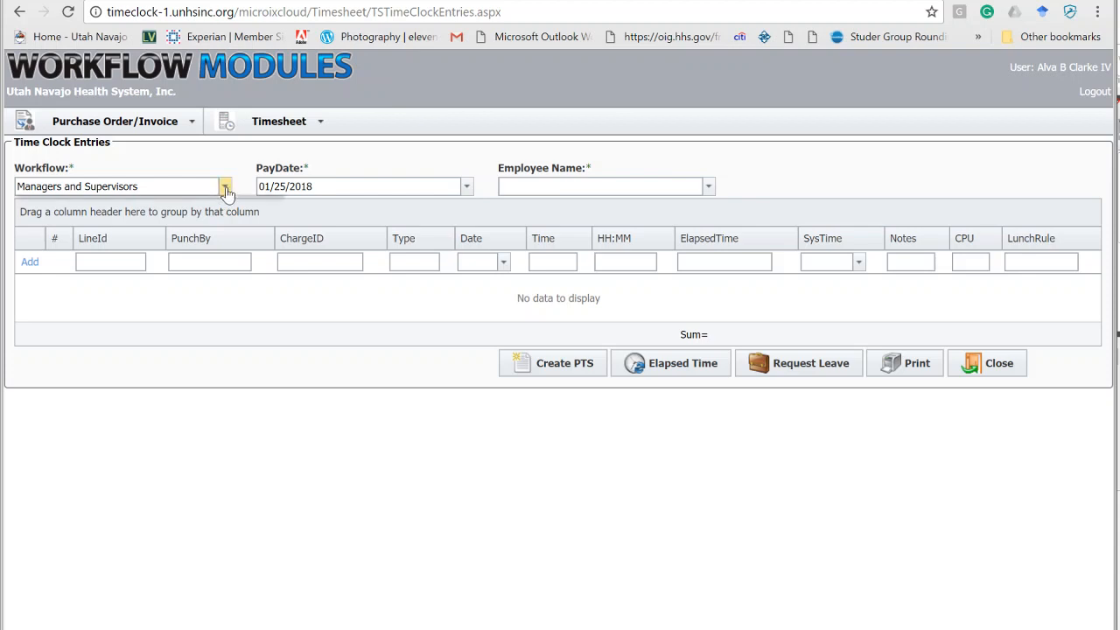
click(226, 189)
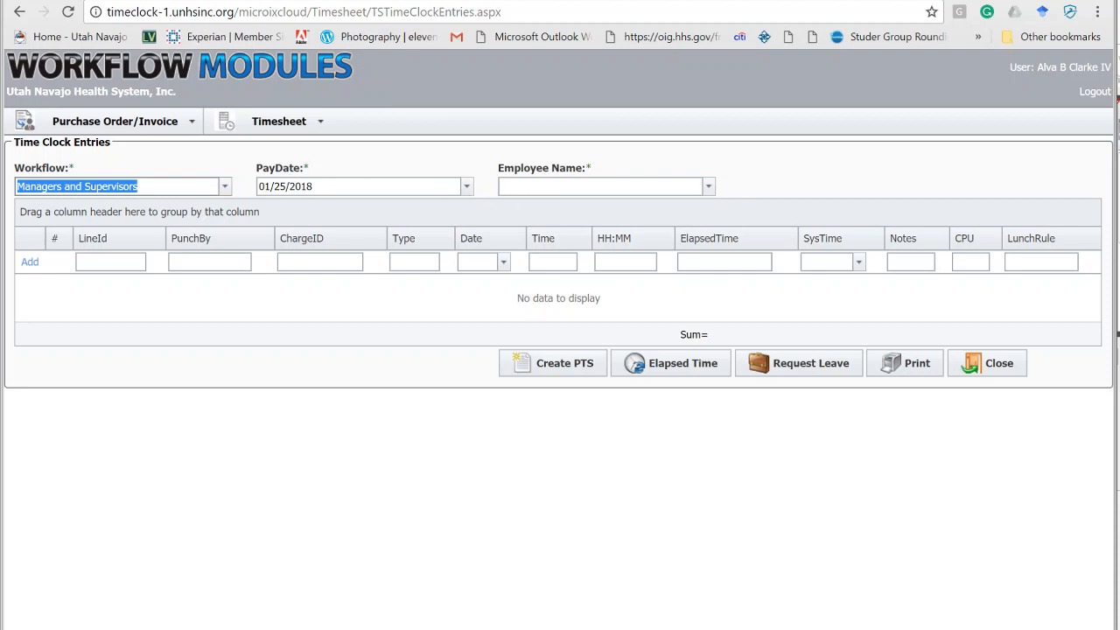
click(709, 187)
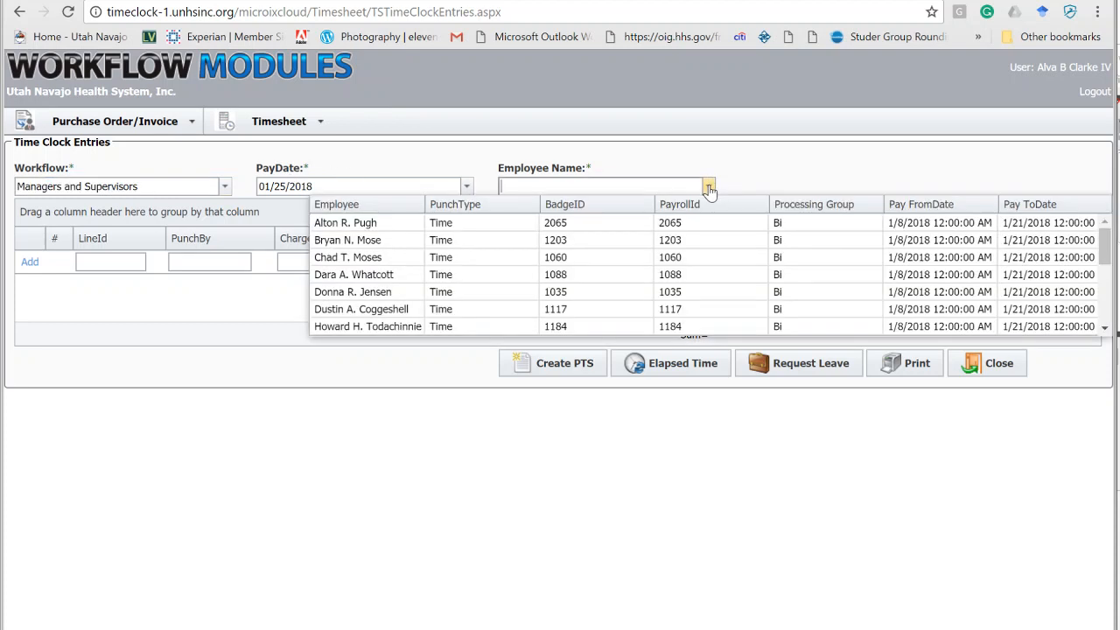
click(709, 277)
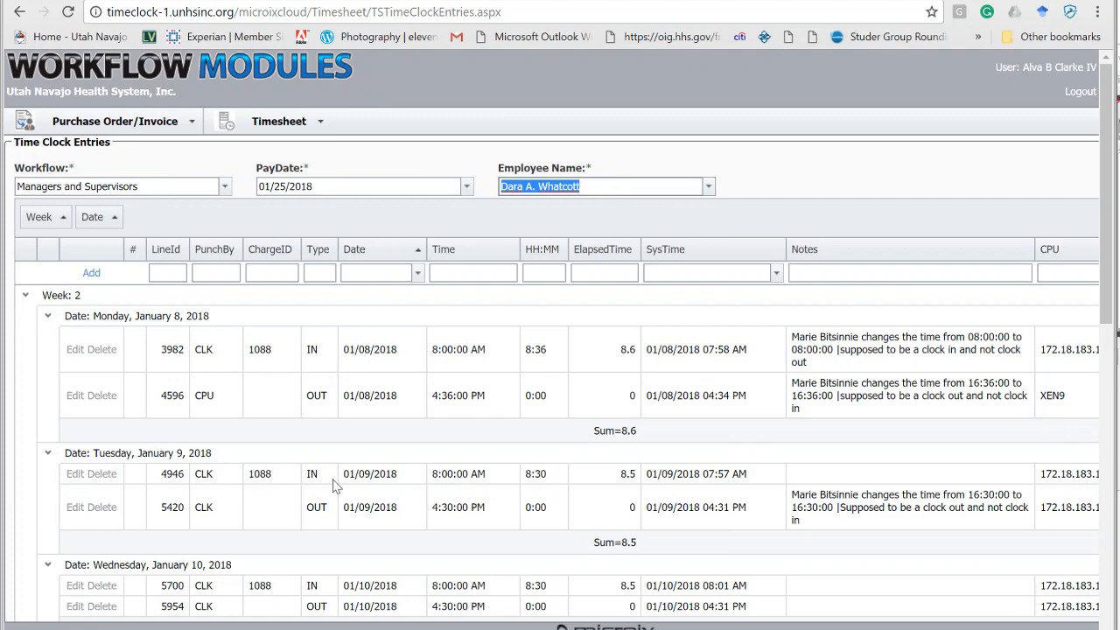
Try to create a preliminary timesheet for the current employee and acknowledge the message.
scroll(328, 479, down, 4)
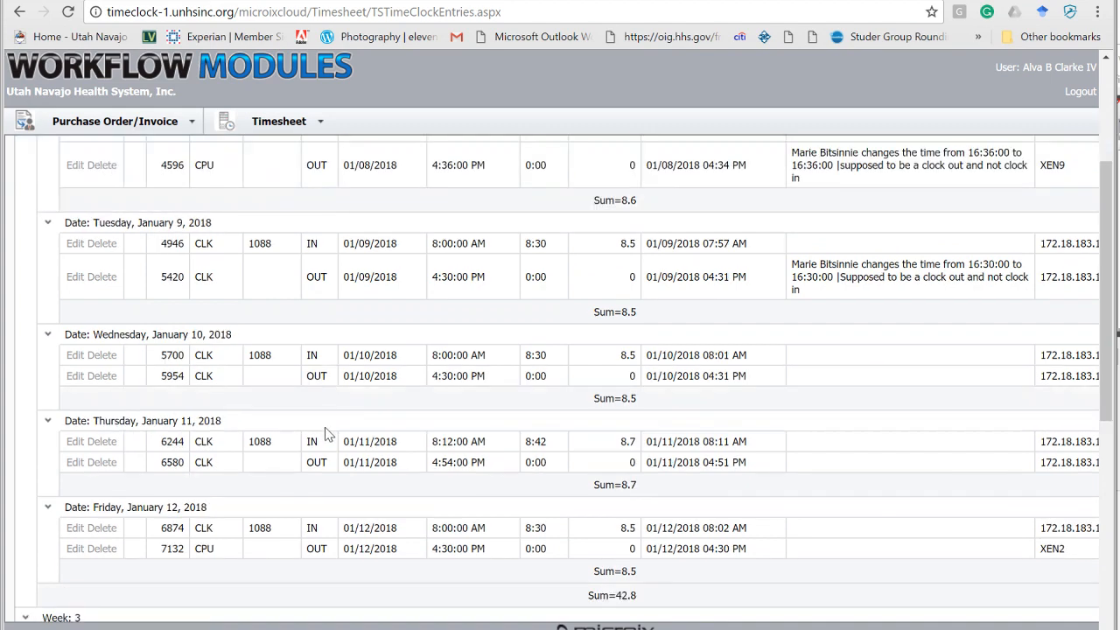
scroll(322, 406, down, 1)
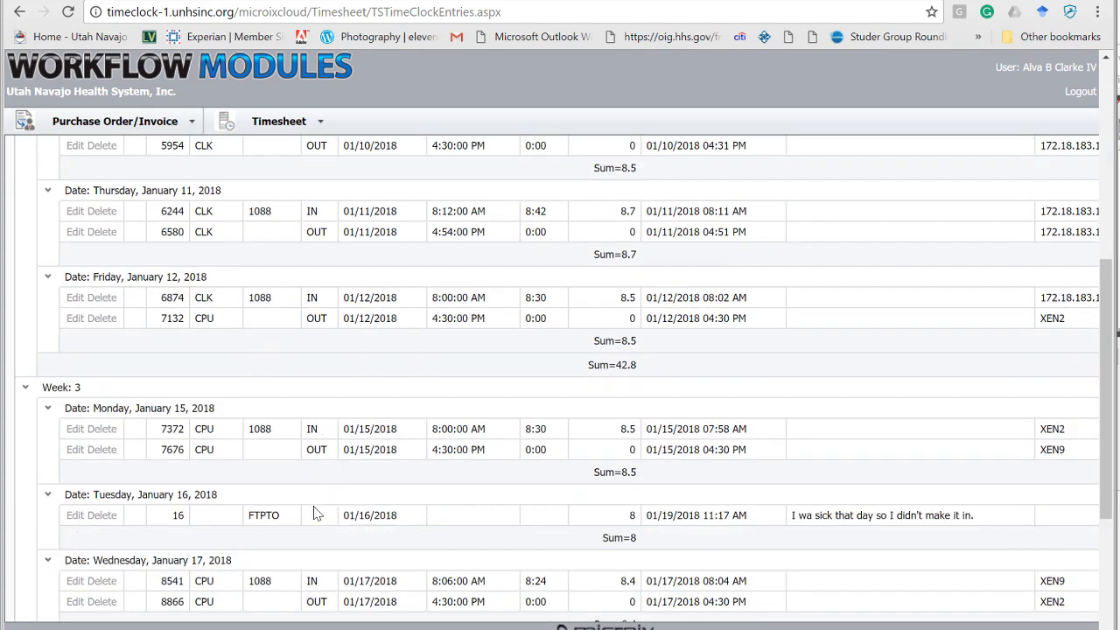
scroll(354, 521, down, 3)
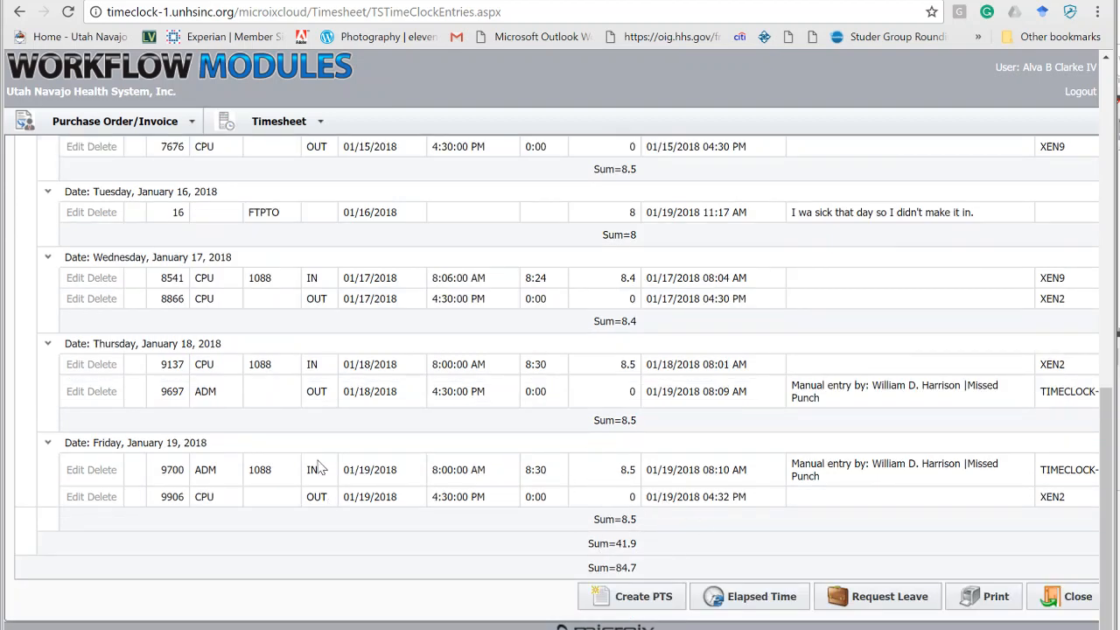
click(636, 601)
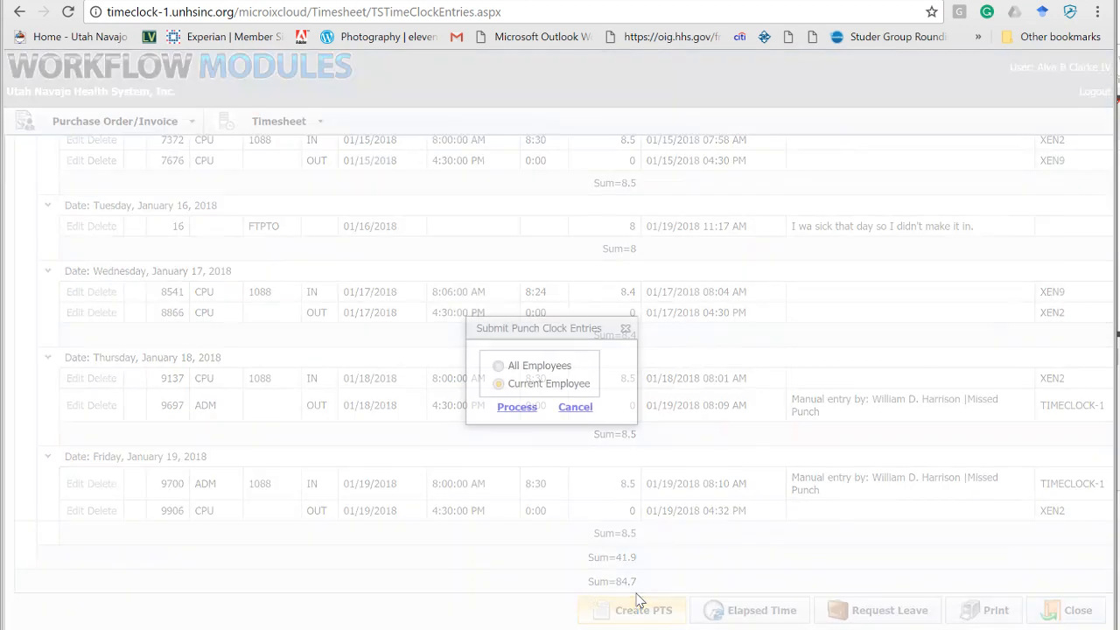
click(517, 407)
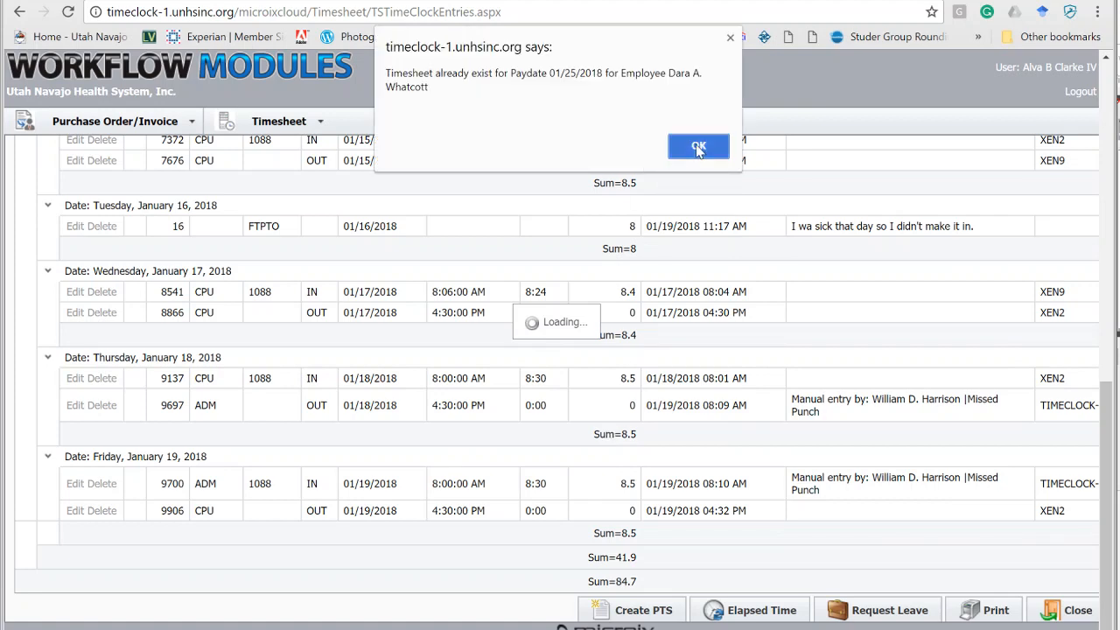
click(697, 146)
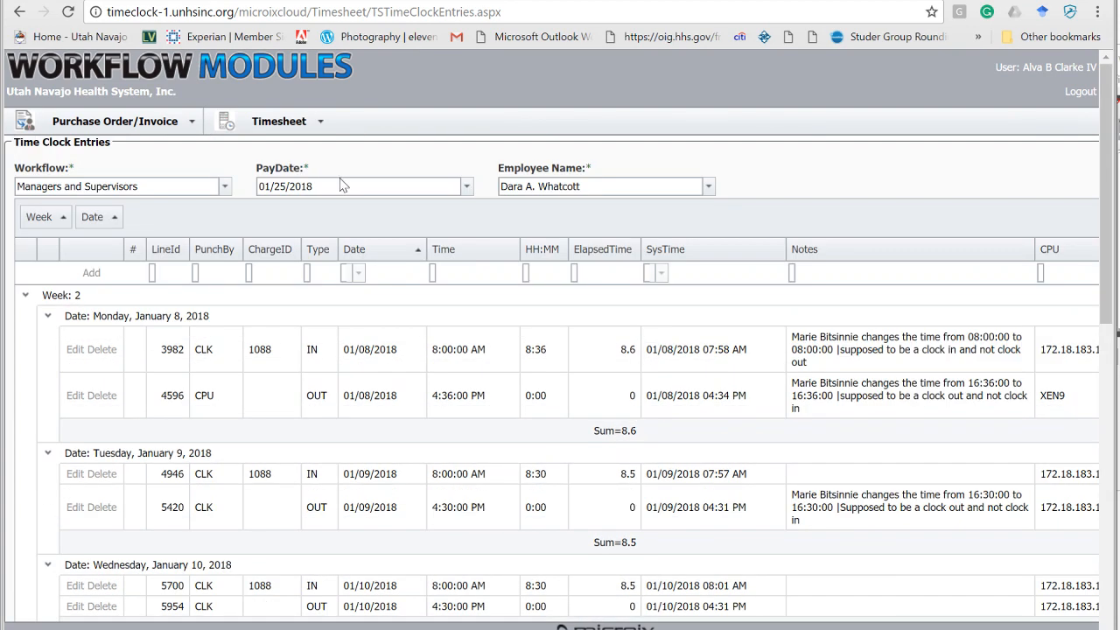
Open the Process Multiple Timesheets page.
click(280, 121)
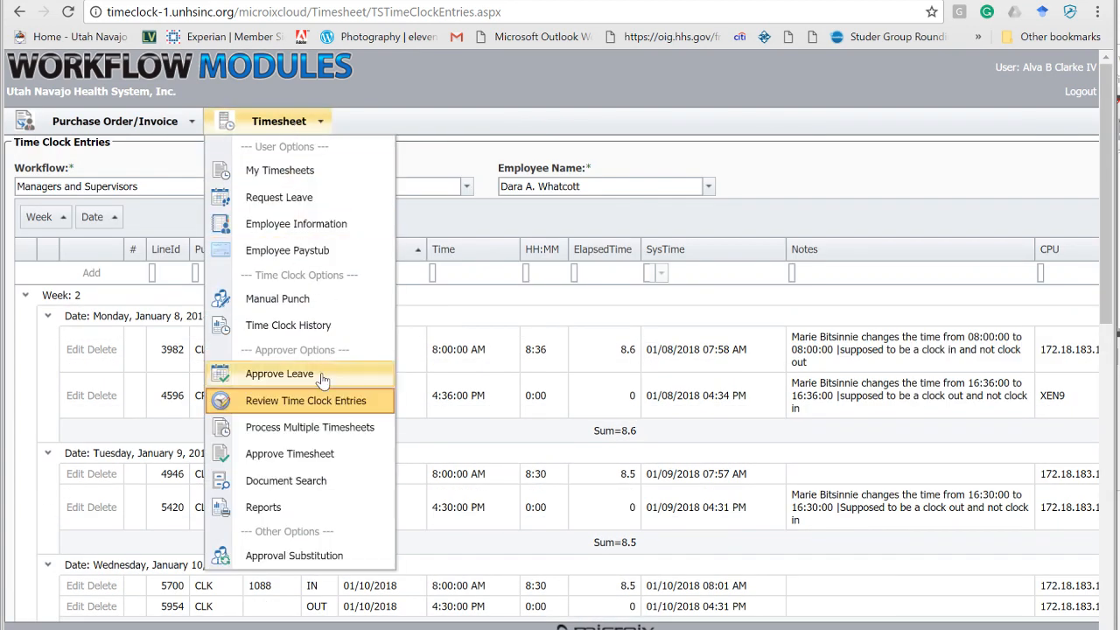
click(349, 429)
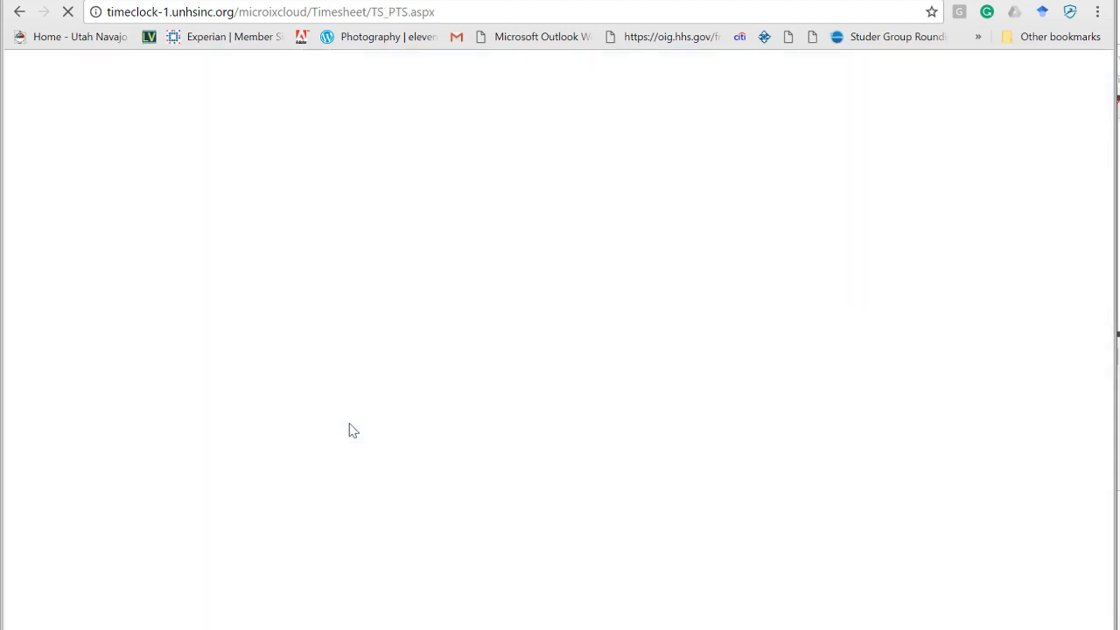
Open My Timesheets and select the timesheet for paydate 01/11/2018.
click(313, 128)
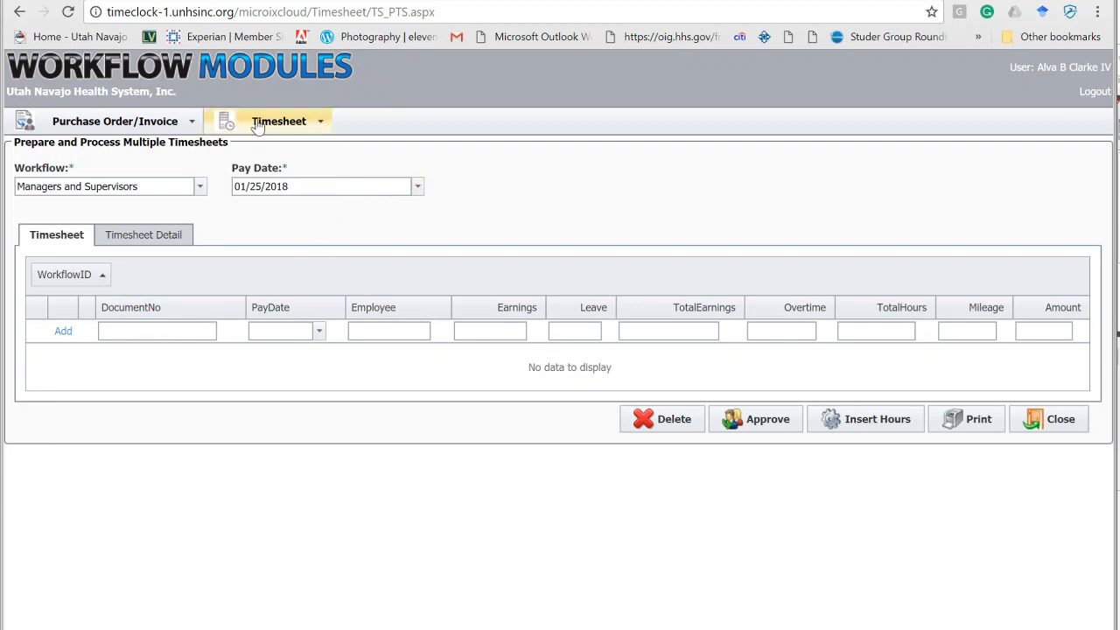
click(312, 127)
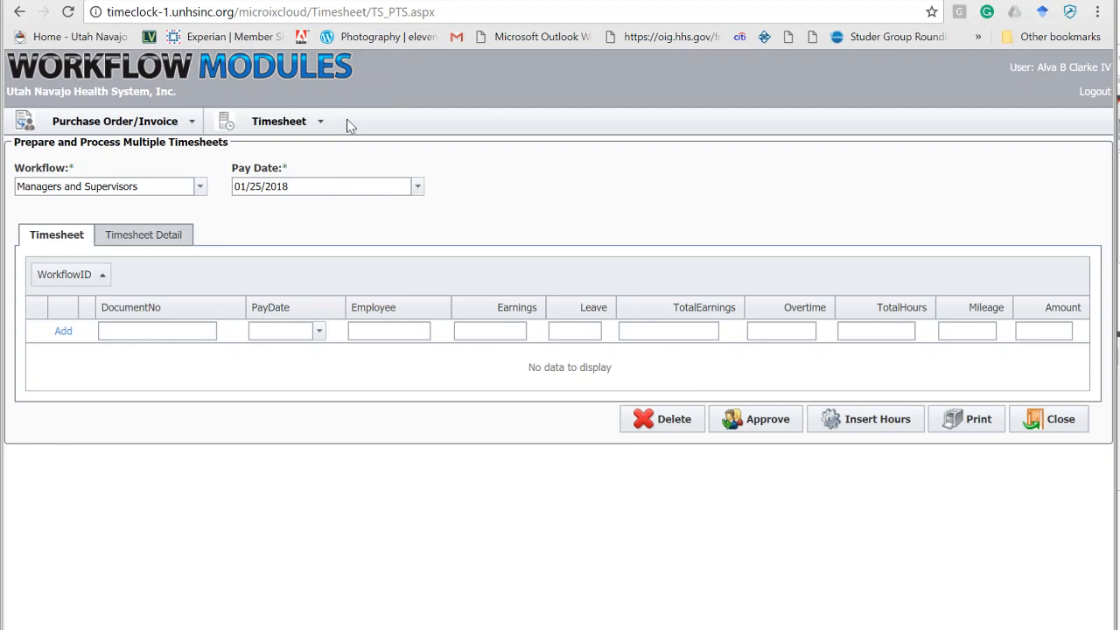
click(323, 128)
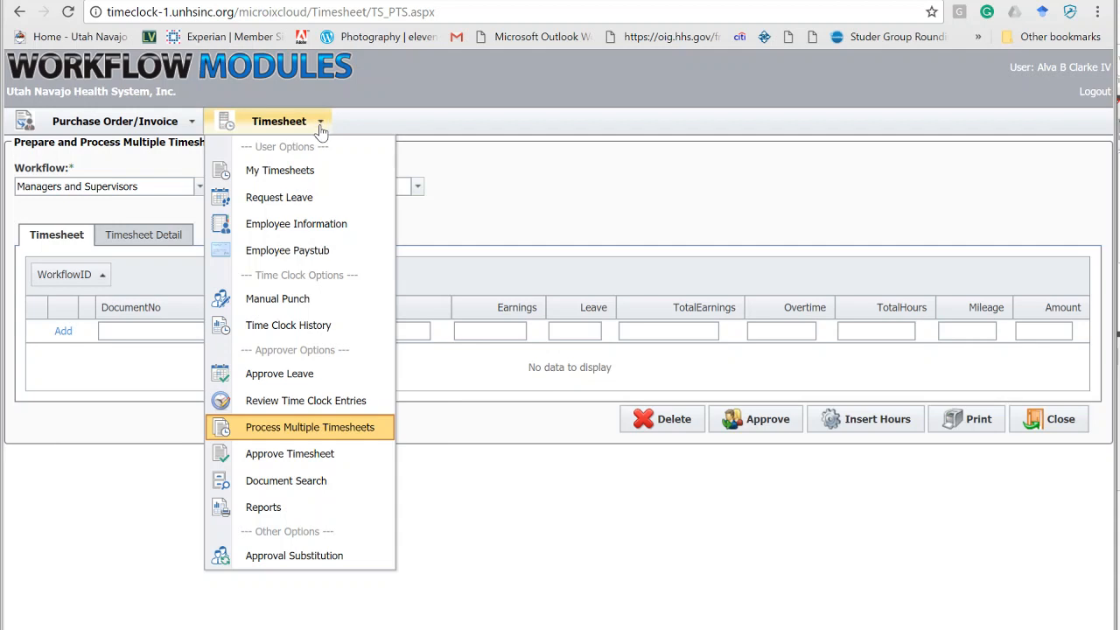
click(294, 171)
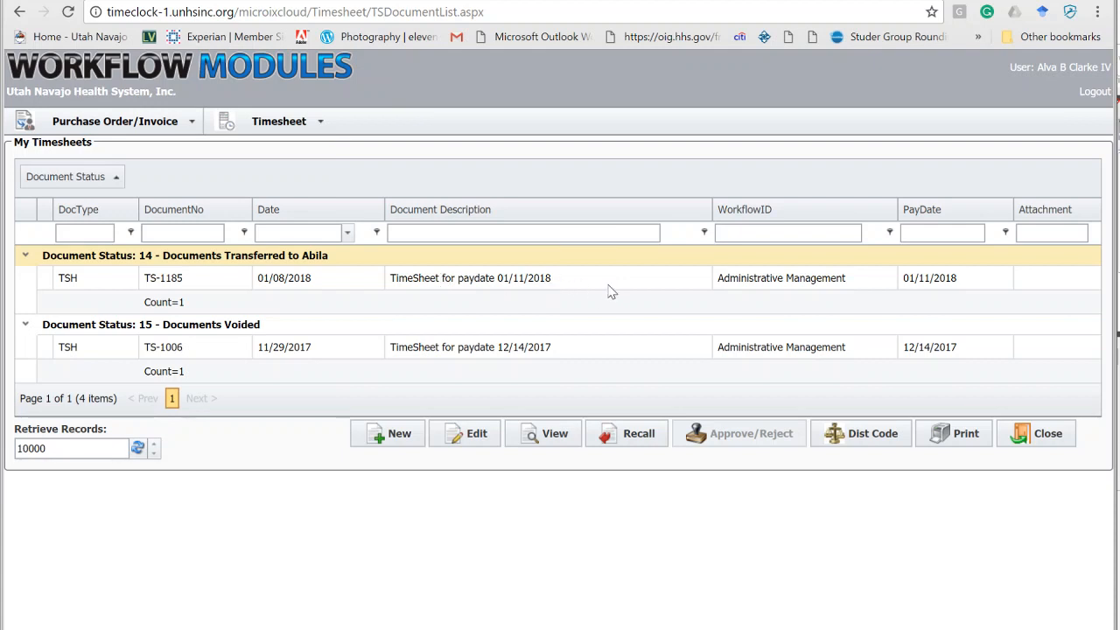
click(454, 282)
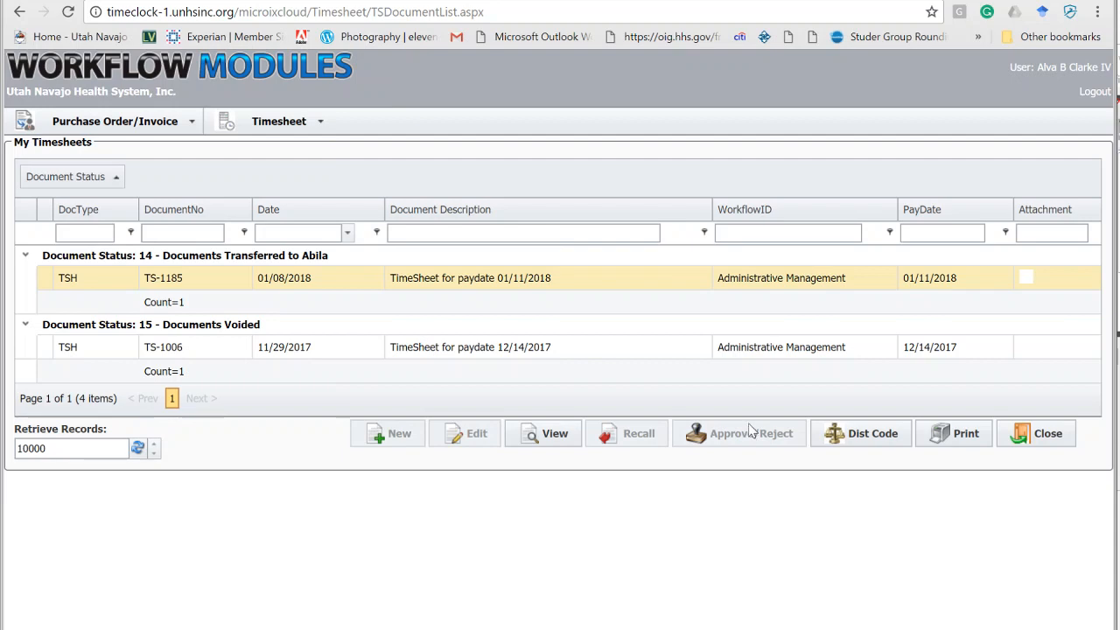
Open the Approve Timesheet page.
click(312, 129)
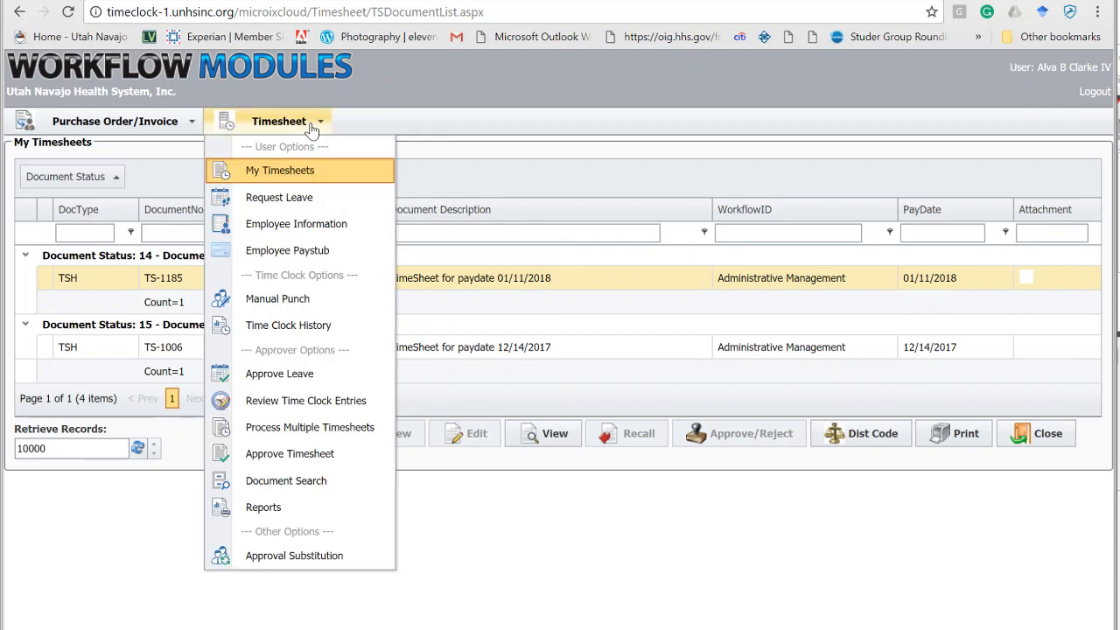
click(277, 454)
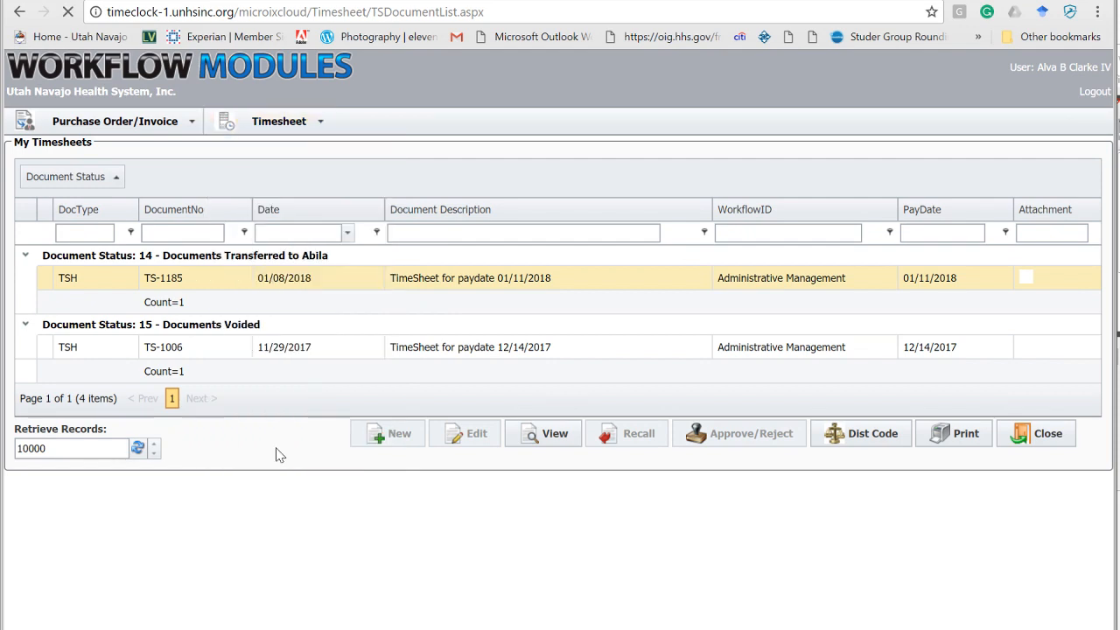
click(313, 128)
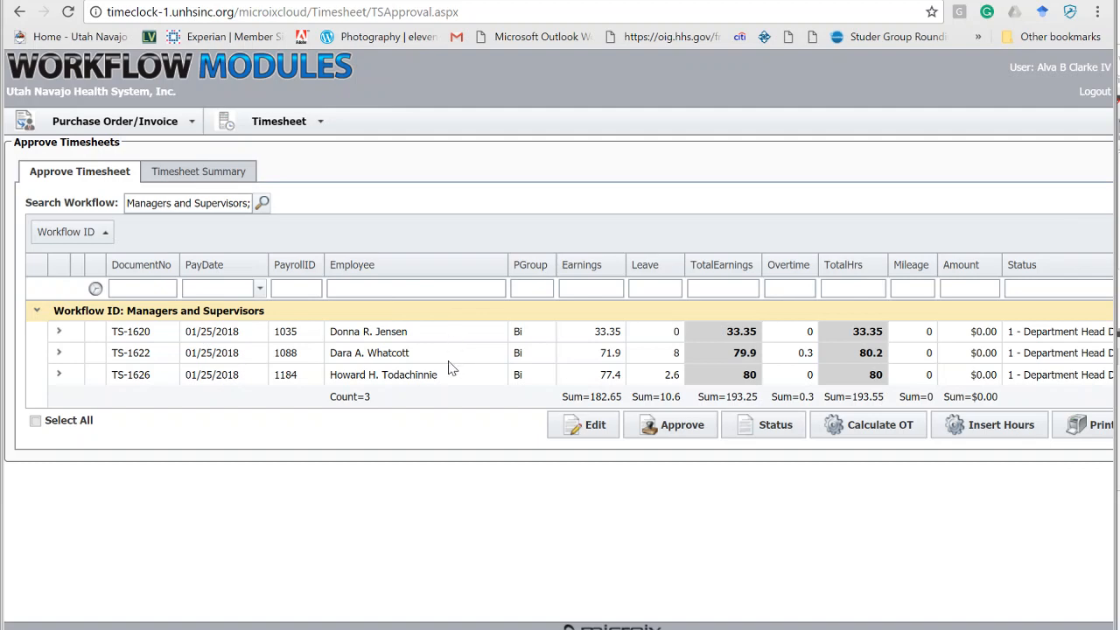
Select timesheet TS-1620 in the Managers and Supervisors workflow.
click(297, 124)
click(422, 334)
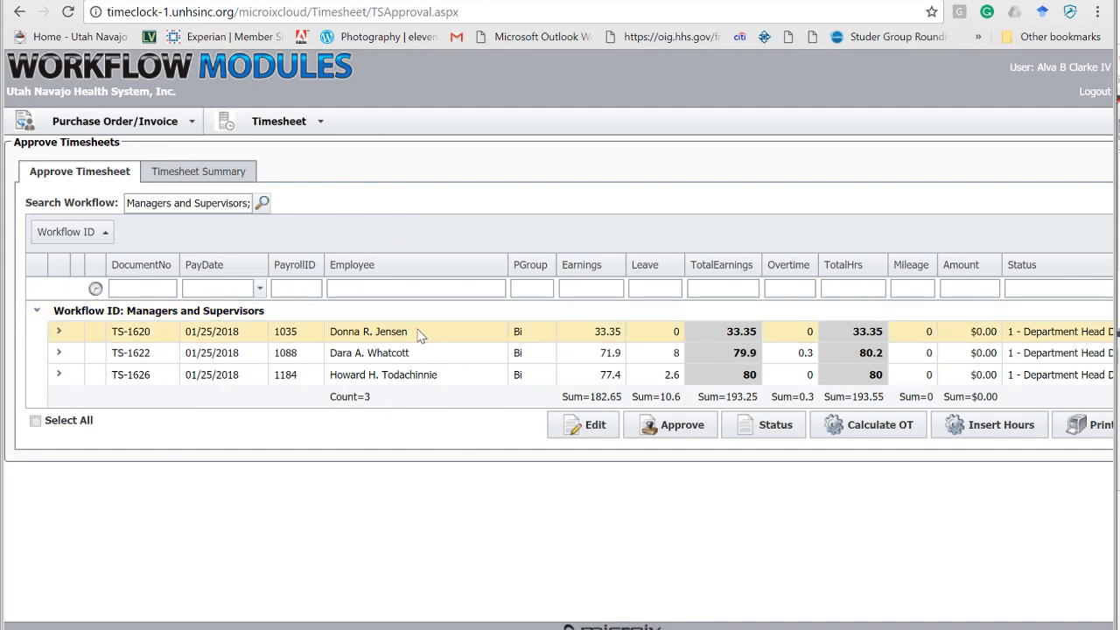
Select all three timesheets in the Managers and Supervisors workflow and approve them, acknowledging the forwarding notice.
shift+click(457, 380)
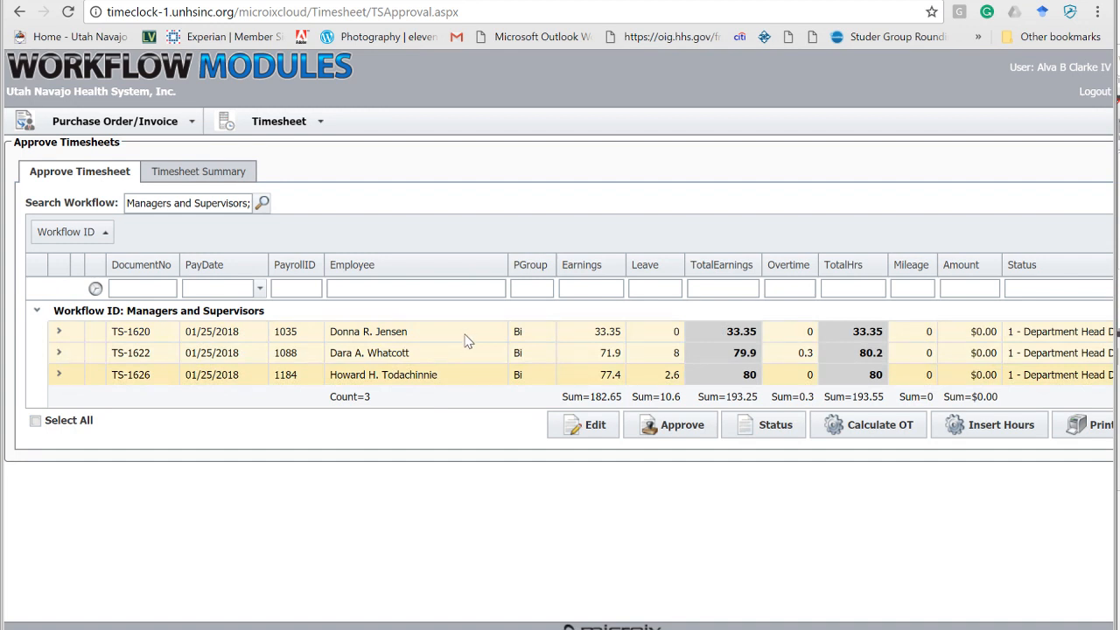
click(398, 336)
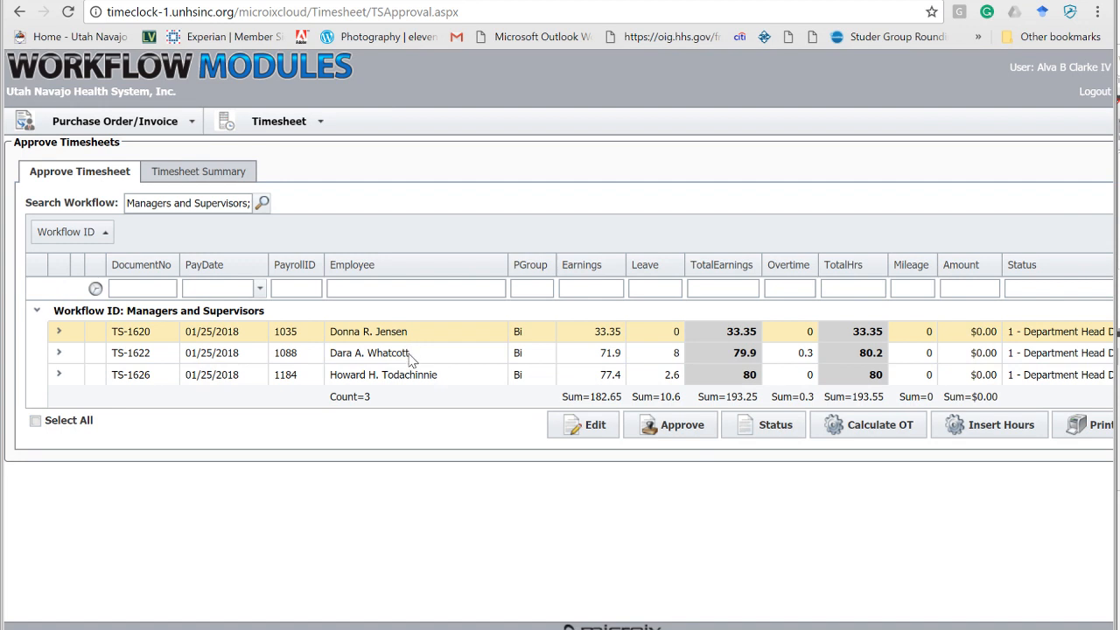
click(412, 379)
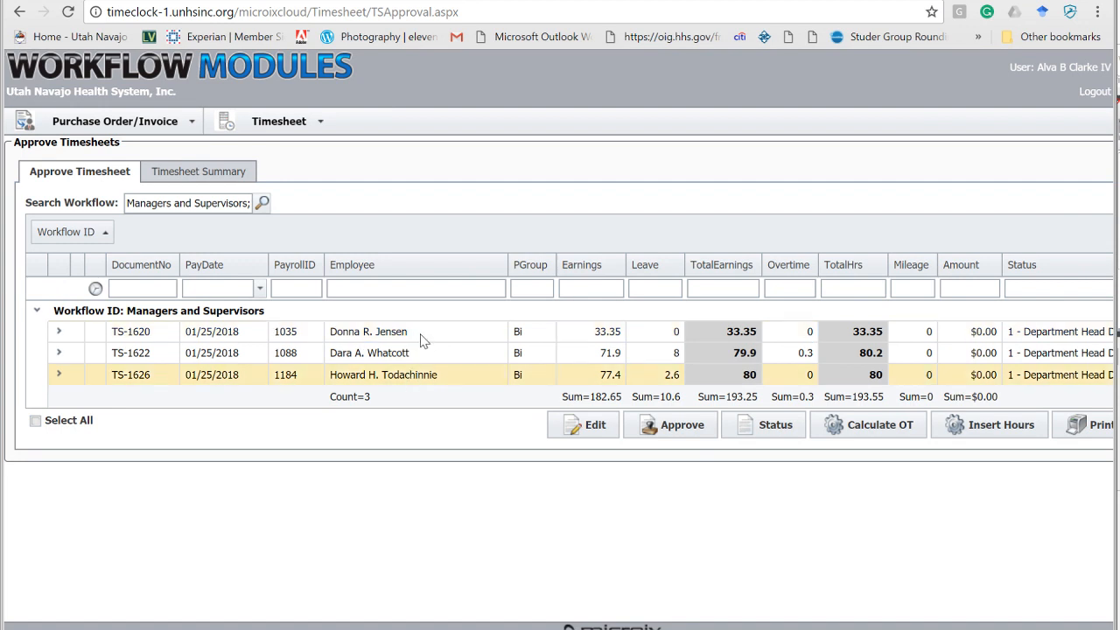
shift+click(420, 337)
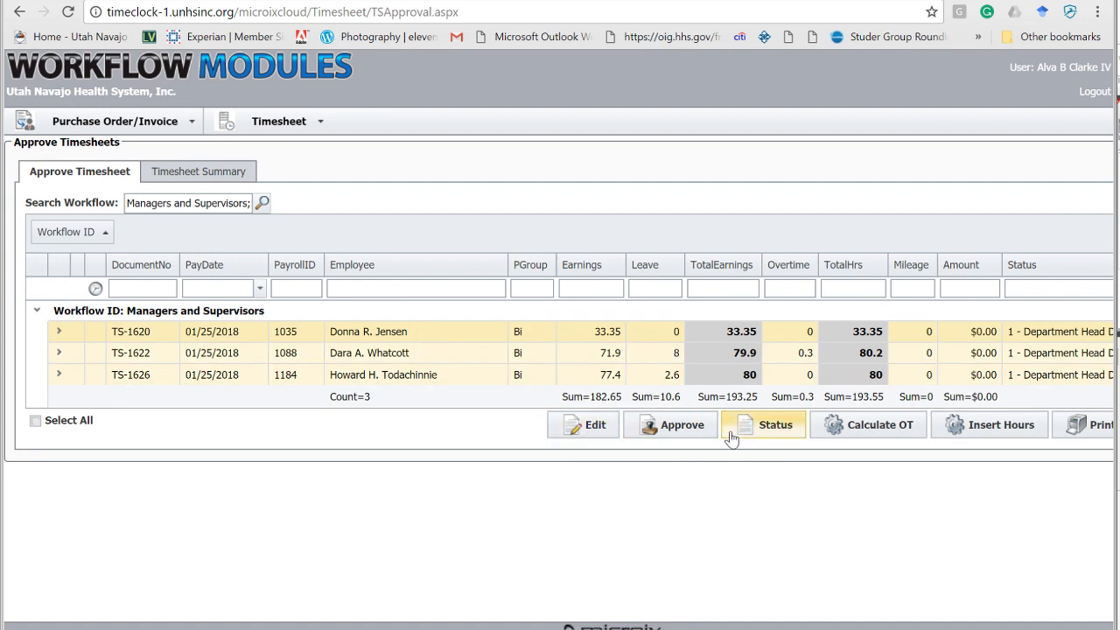
click(675, 427)
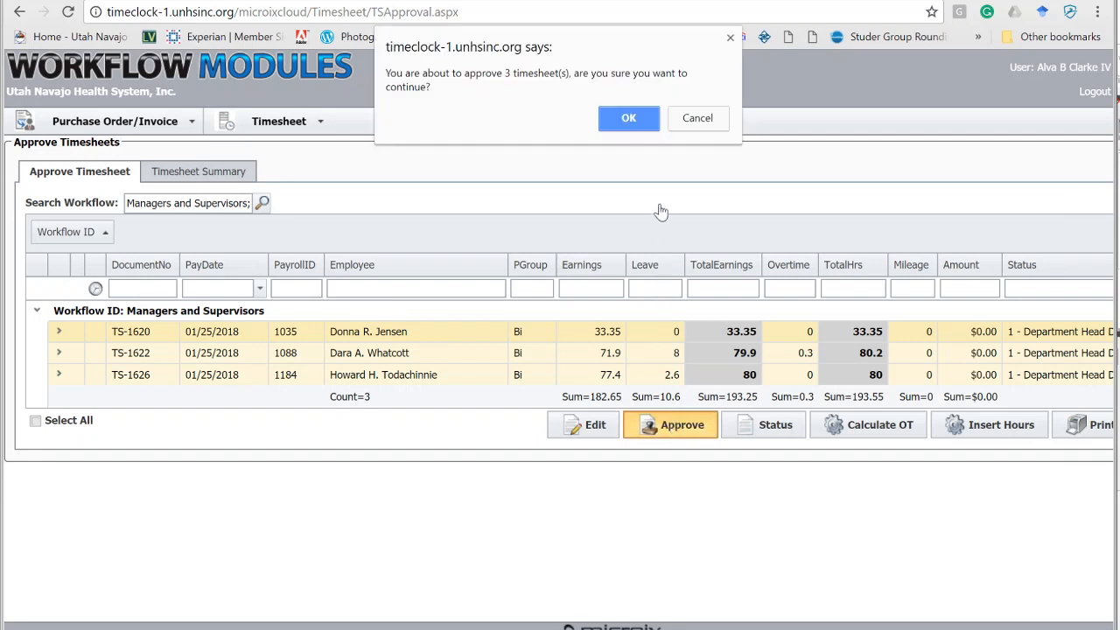
click(628, 116)
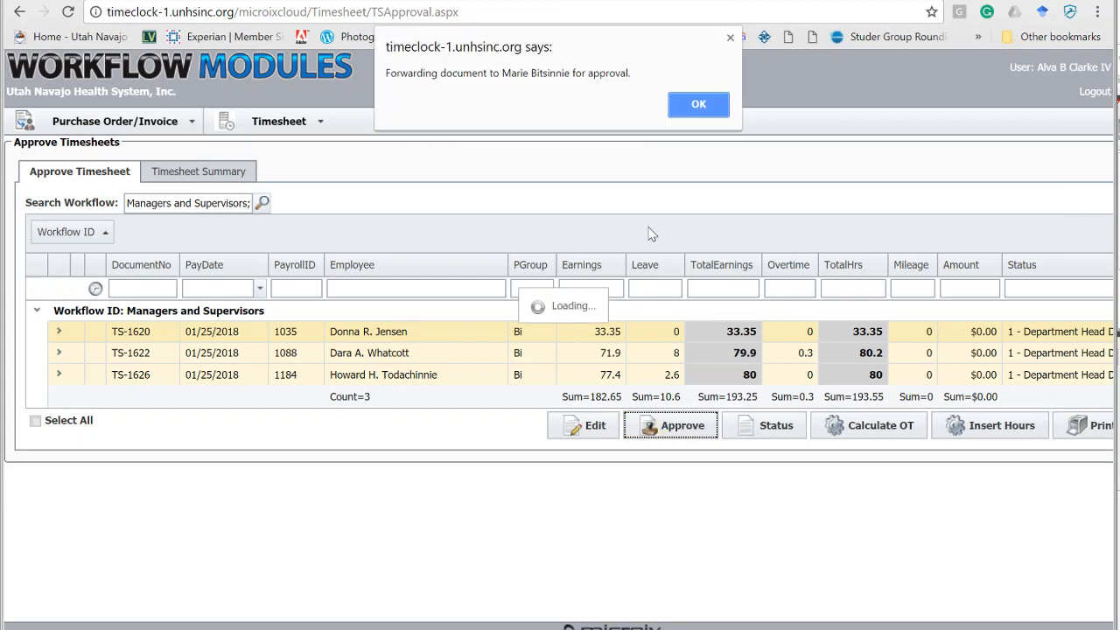
click(702, 105)
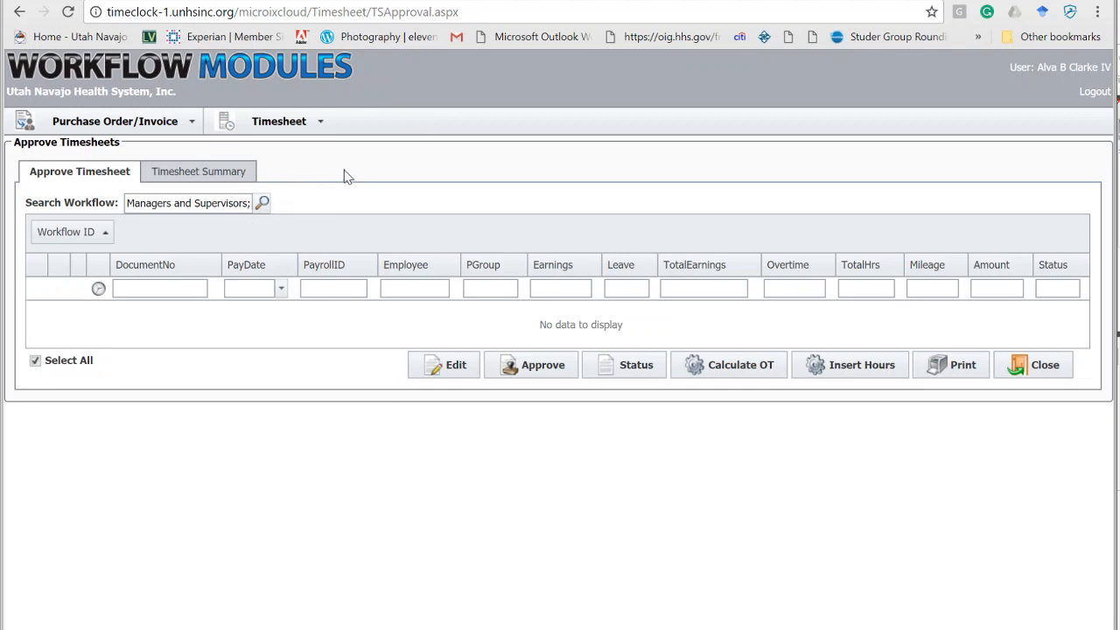
Open the Request Leave page and set the from and to dates to 1/24/2018.
click(318, 131)
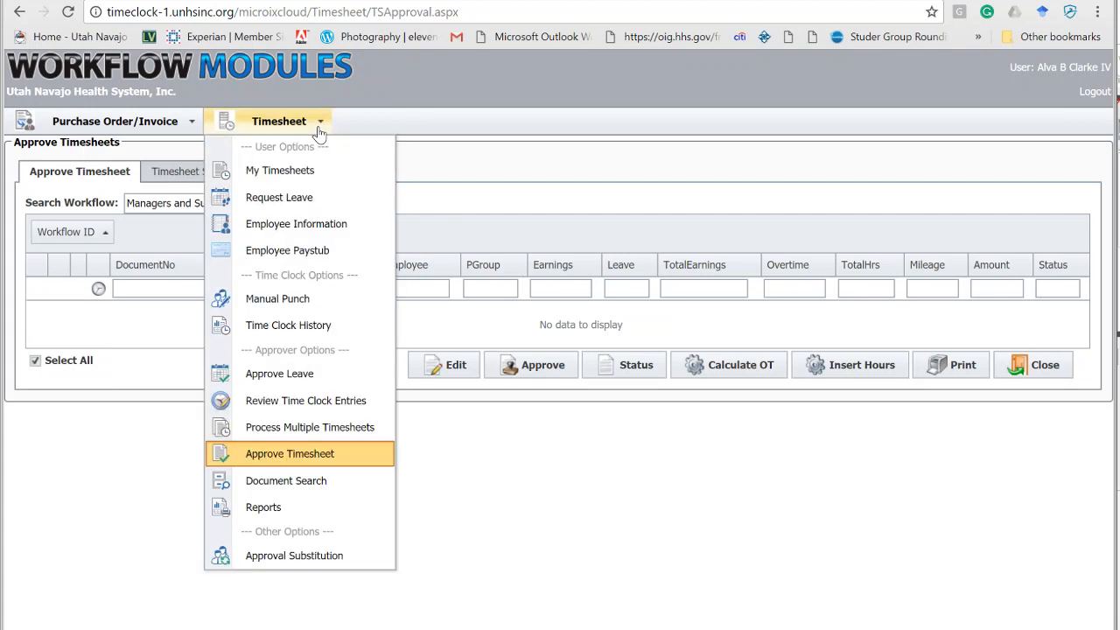
click(313, 198)
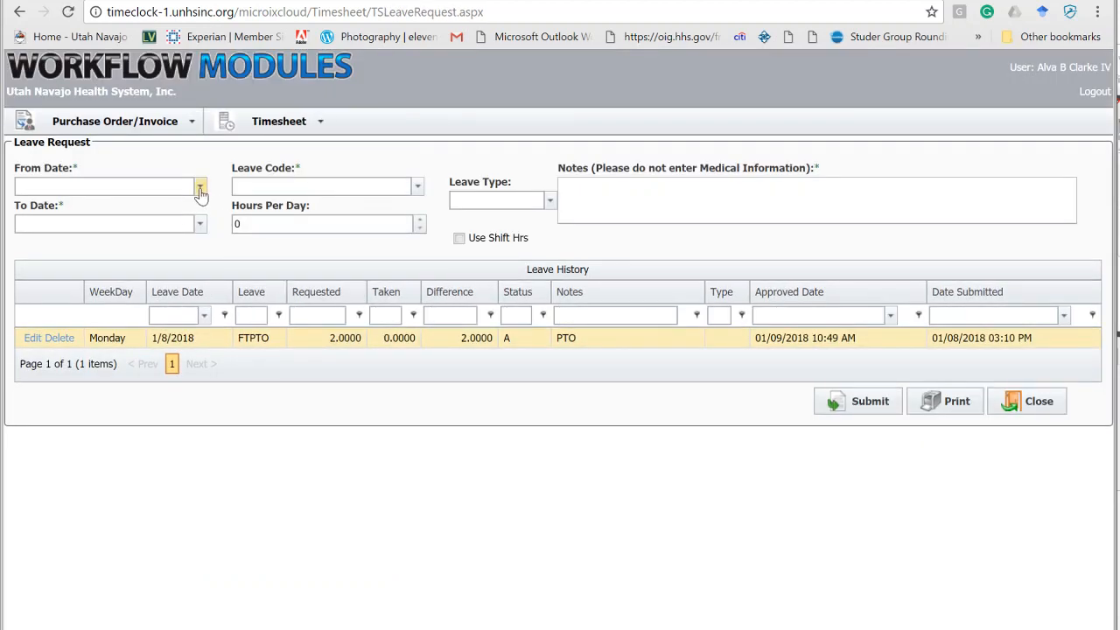
click(200, 188)
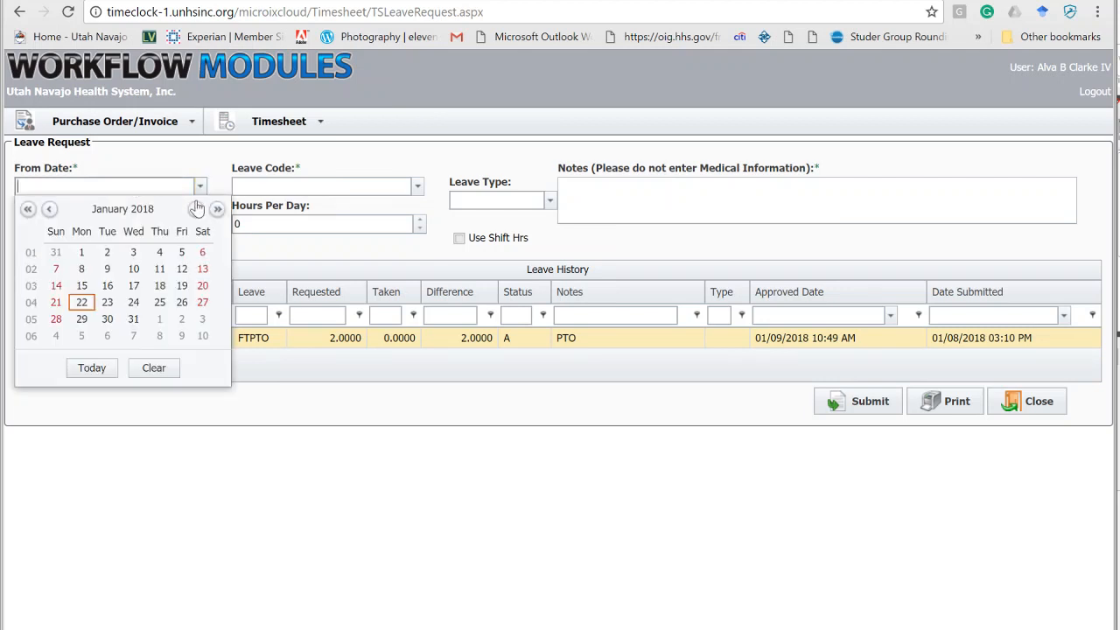
click(133, 302)
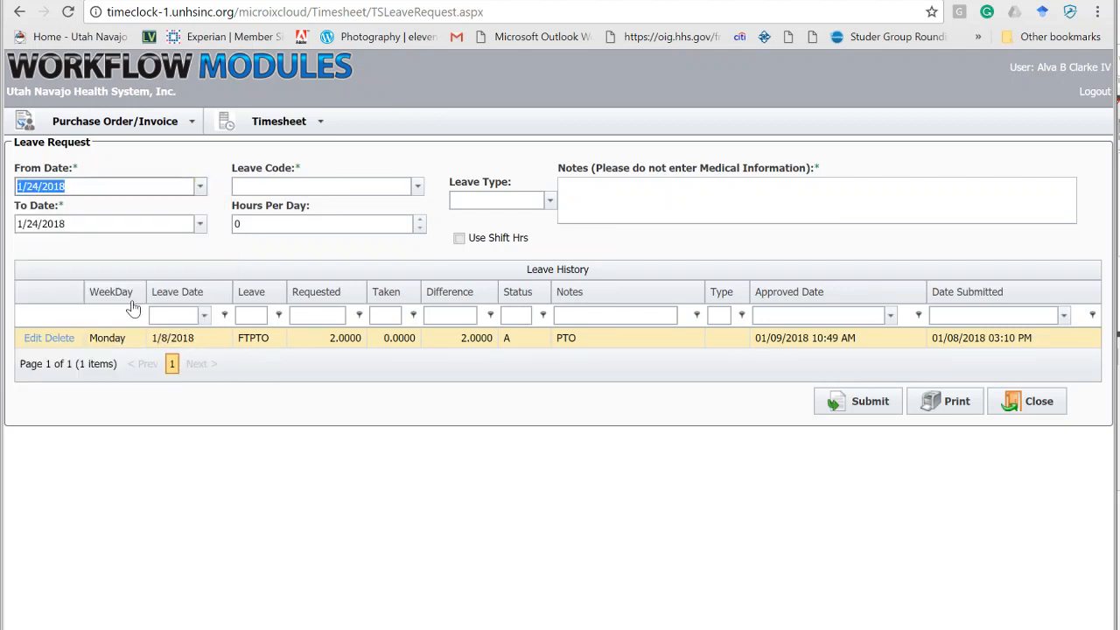
click(110, 229)
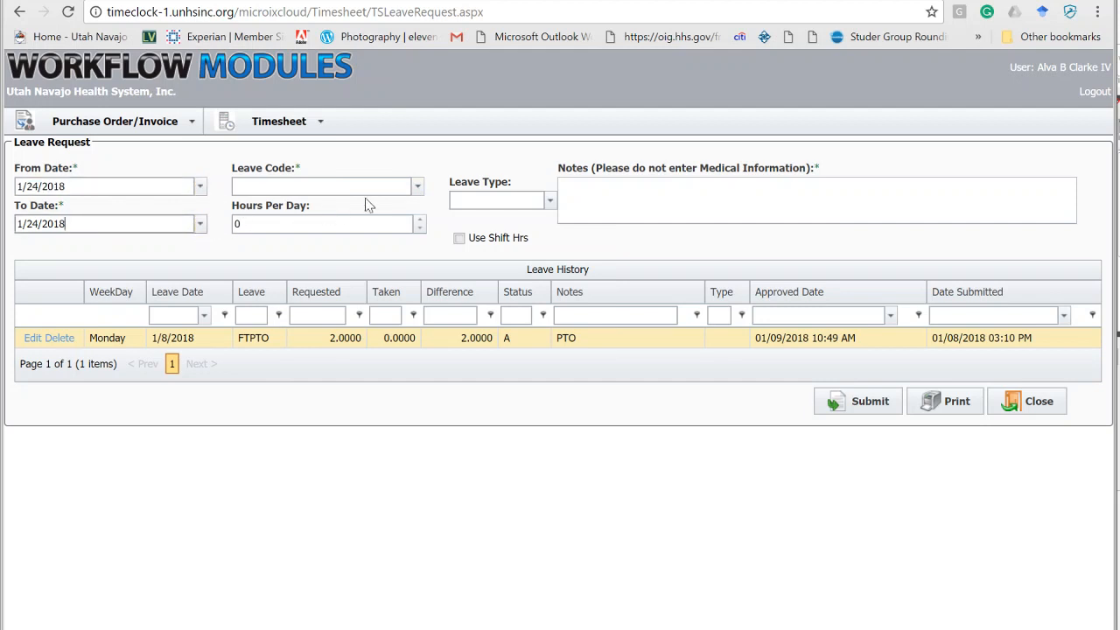
Choose VAC as the leave code and set the hours per day to 3.
click(418, 189)
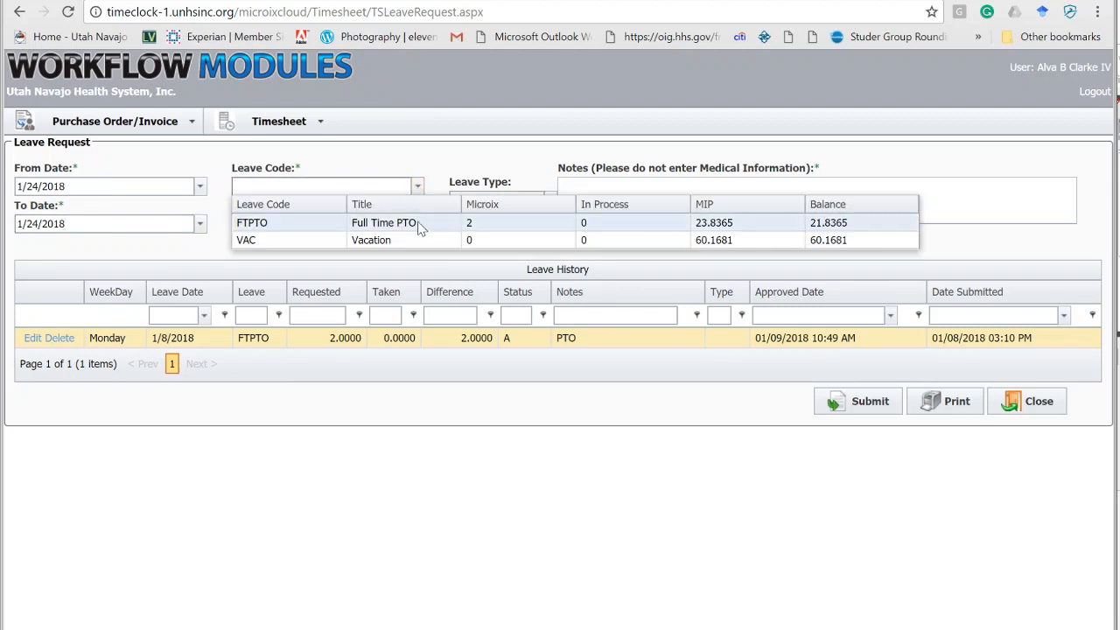
click(512, 242)
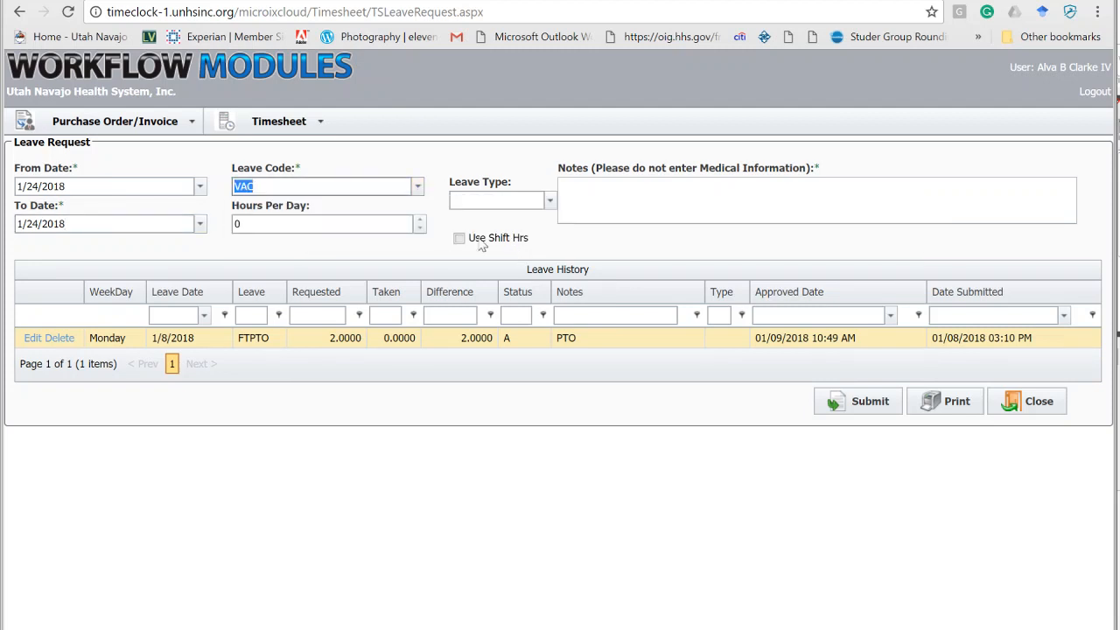
click(409, 225)
click(421, 220)
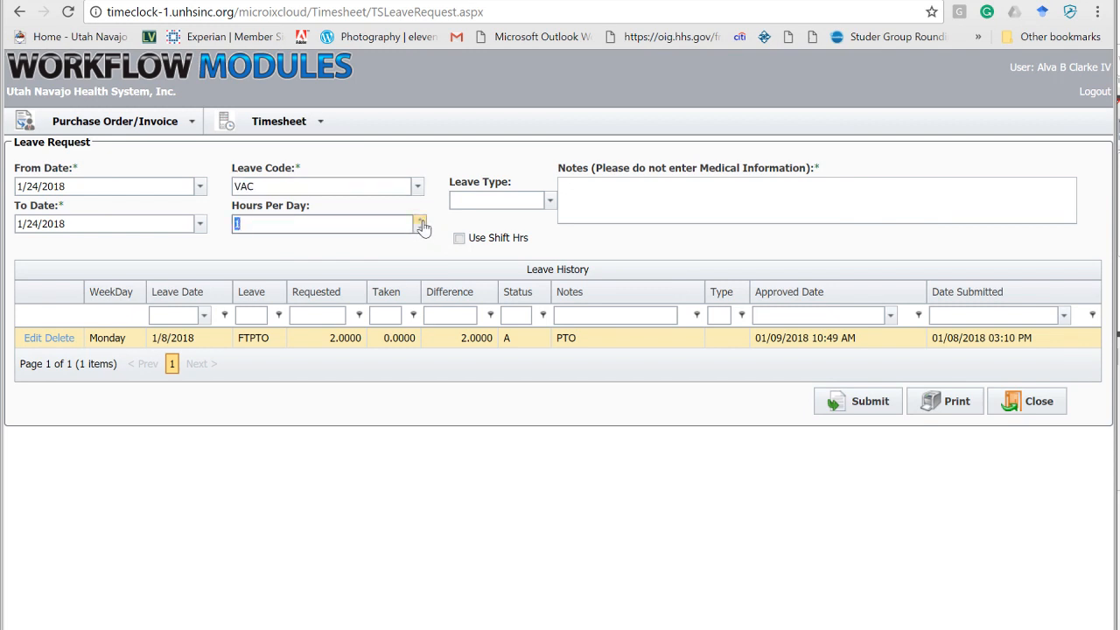
click(420, 220)
click(420, 221)
Set the leave type to Blank Leave Type and enter the note vaction.
click(549, 201)
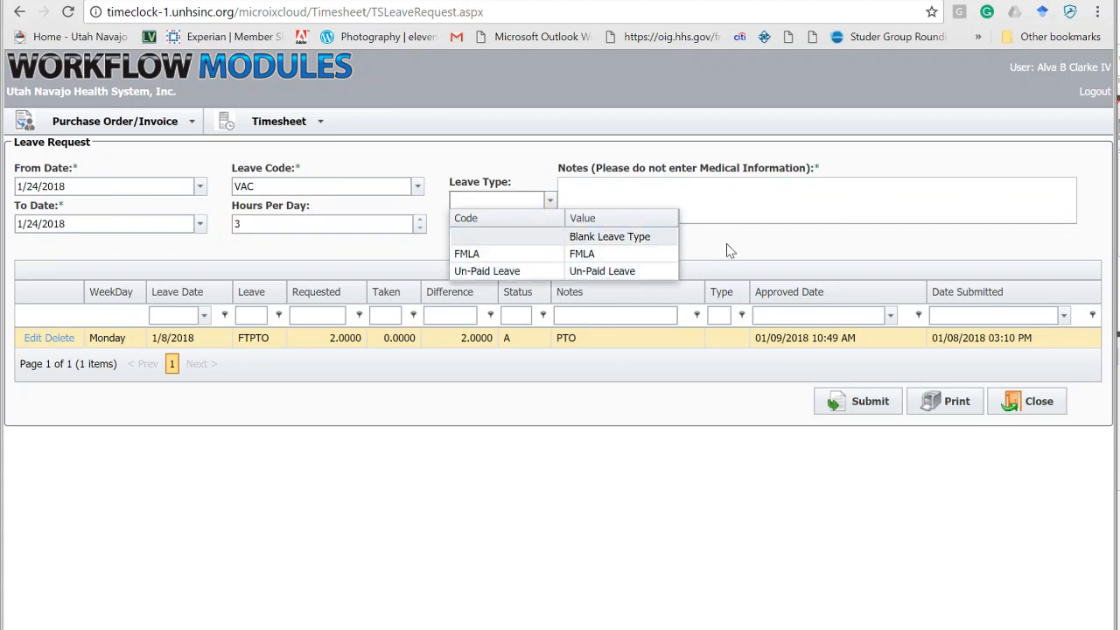
click(536, 237)
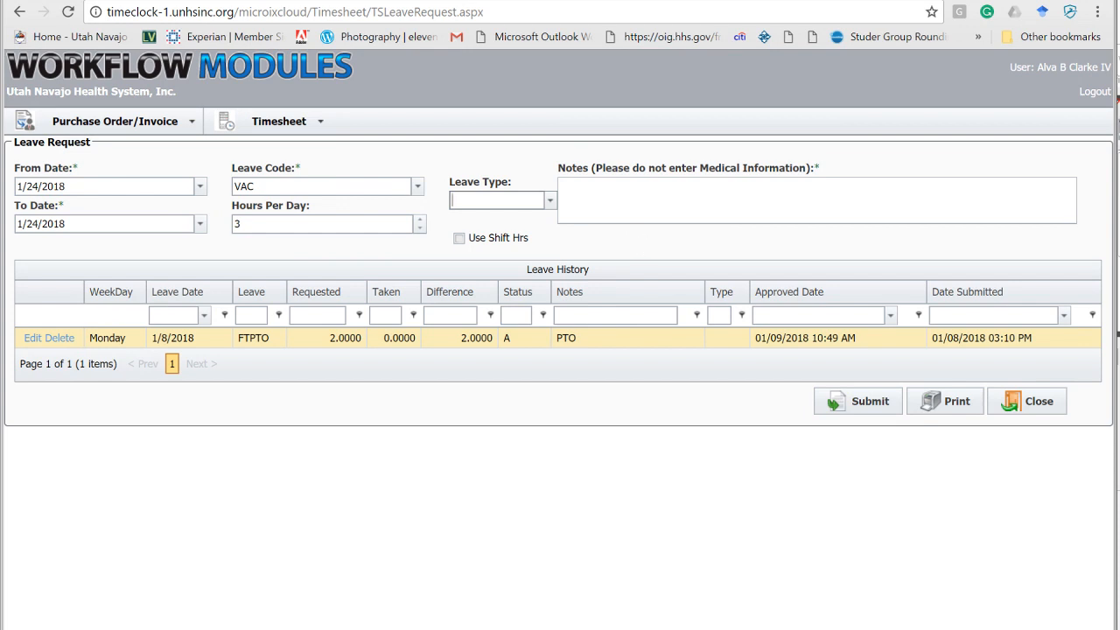
click(647, 202)
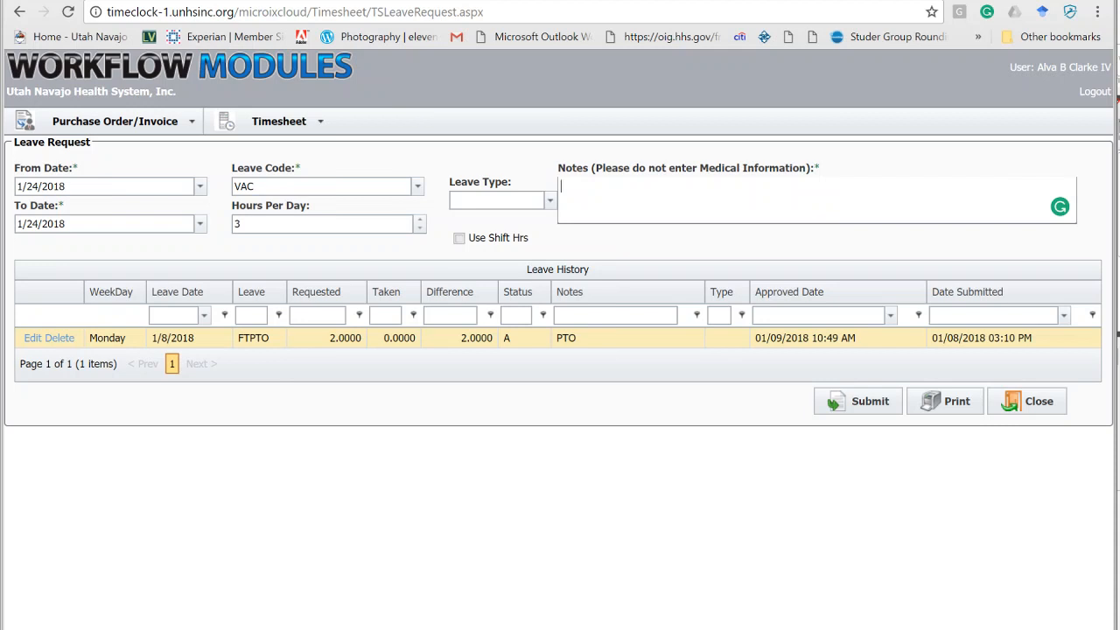
text(vaction)
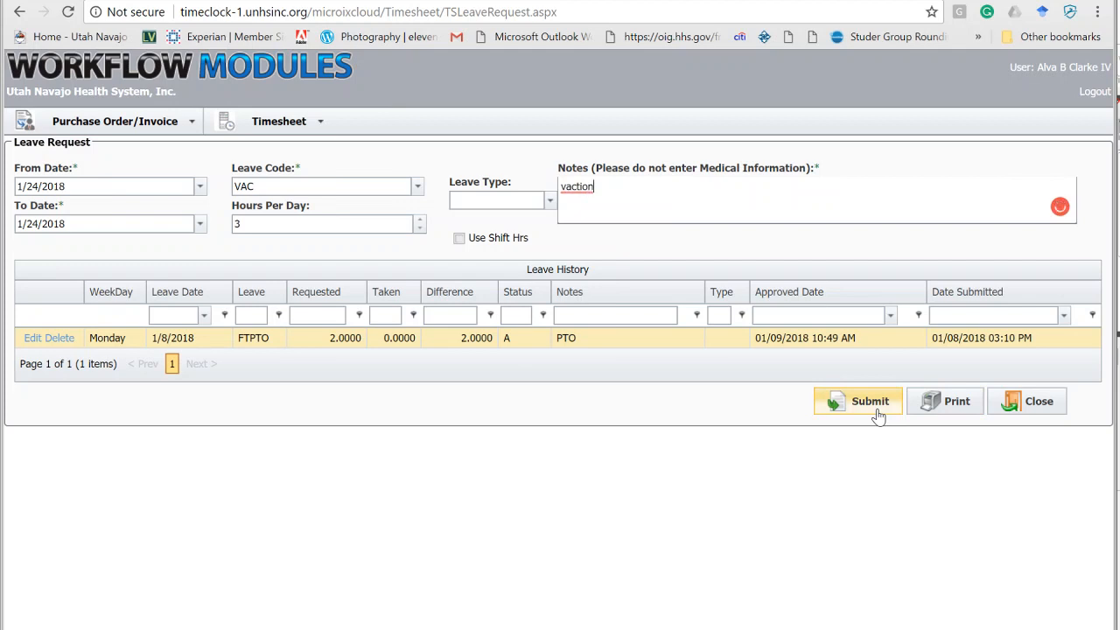
Shorten the note to vac and close the leave request without submitting it.
key(BackSpace)
key(BackSpace)
key(BackSpace)
key(BackSpace)
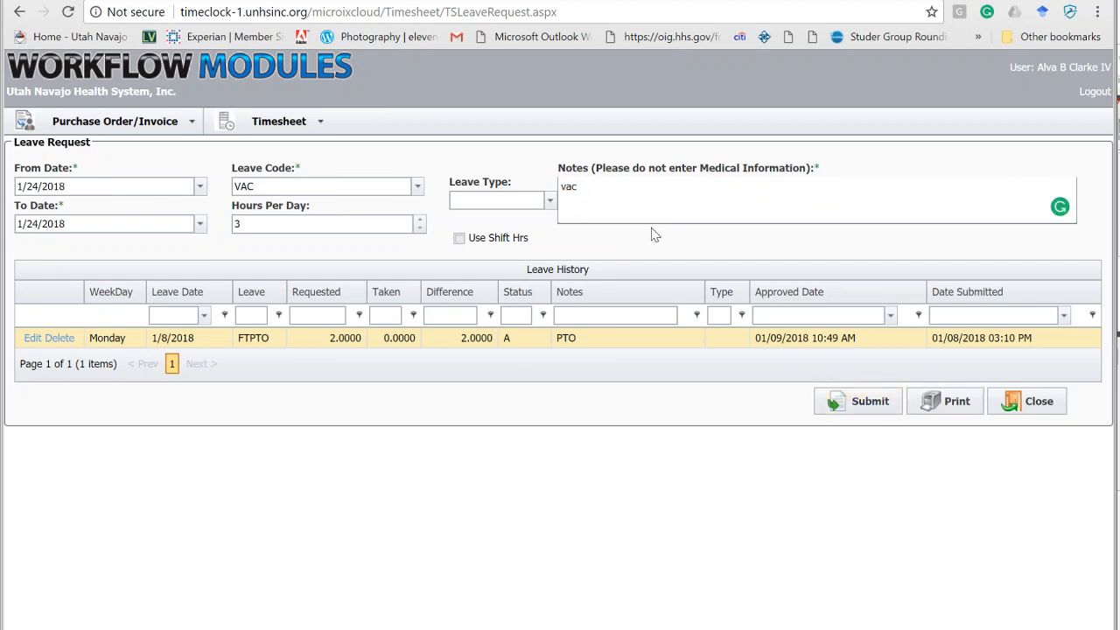
click(1034, 410)
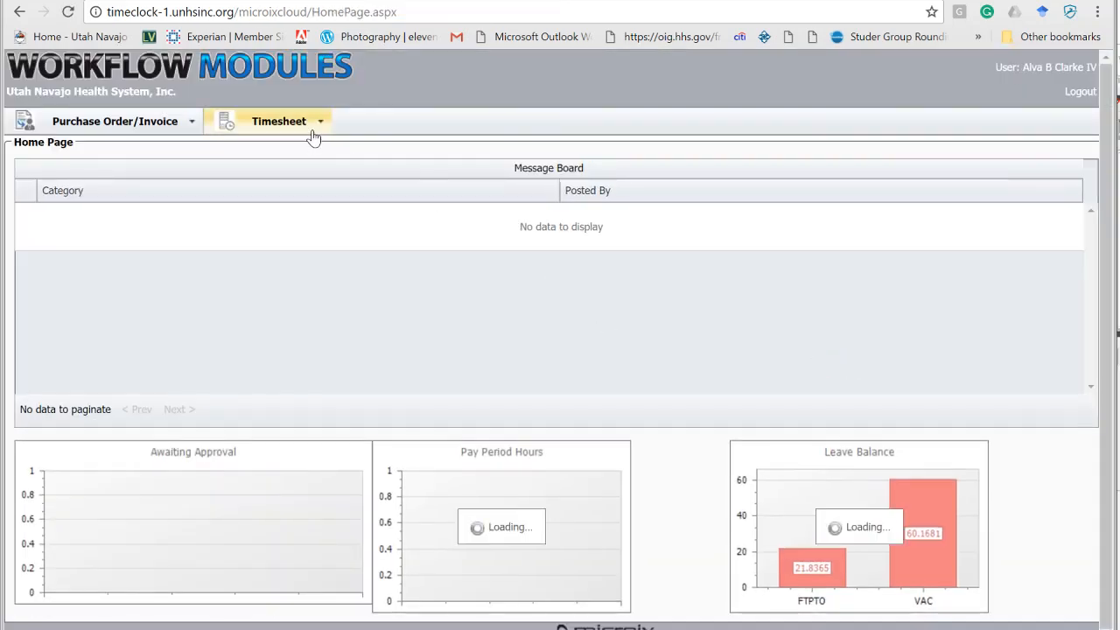
mouse_move(314, 137)
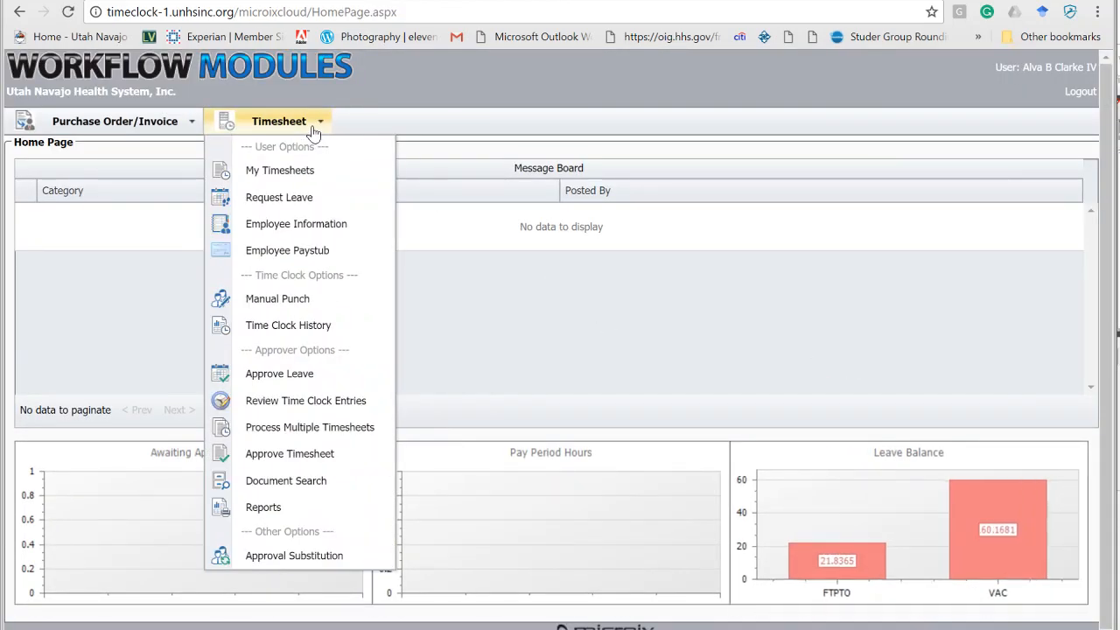